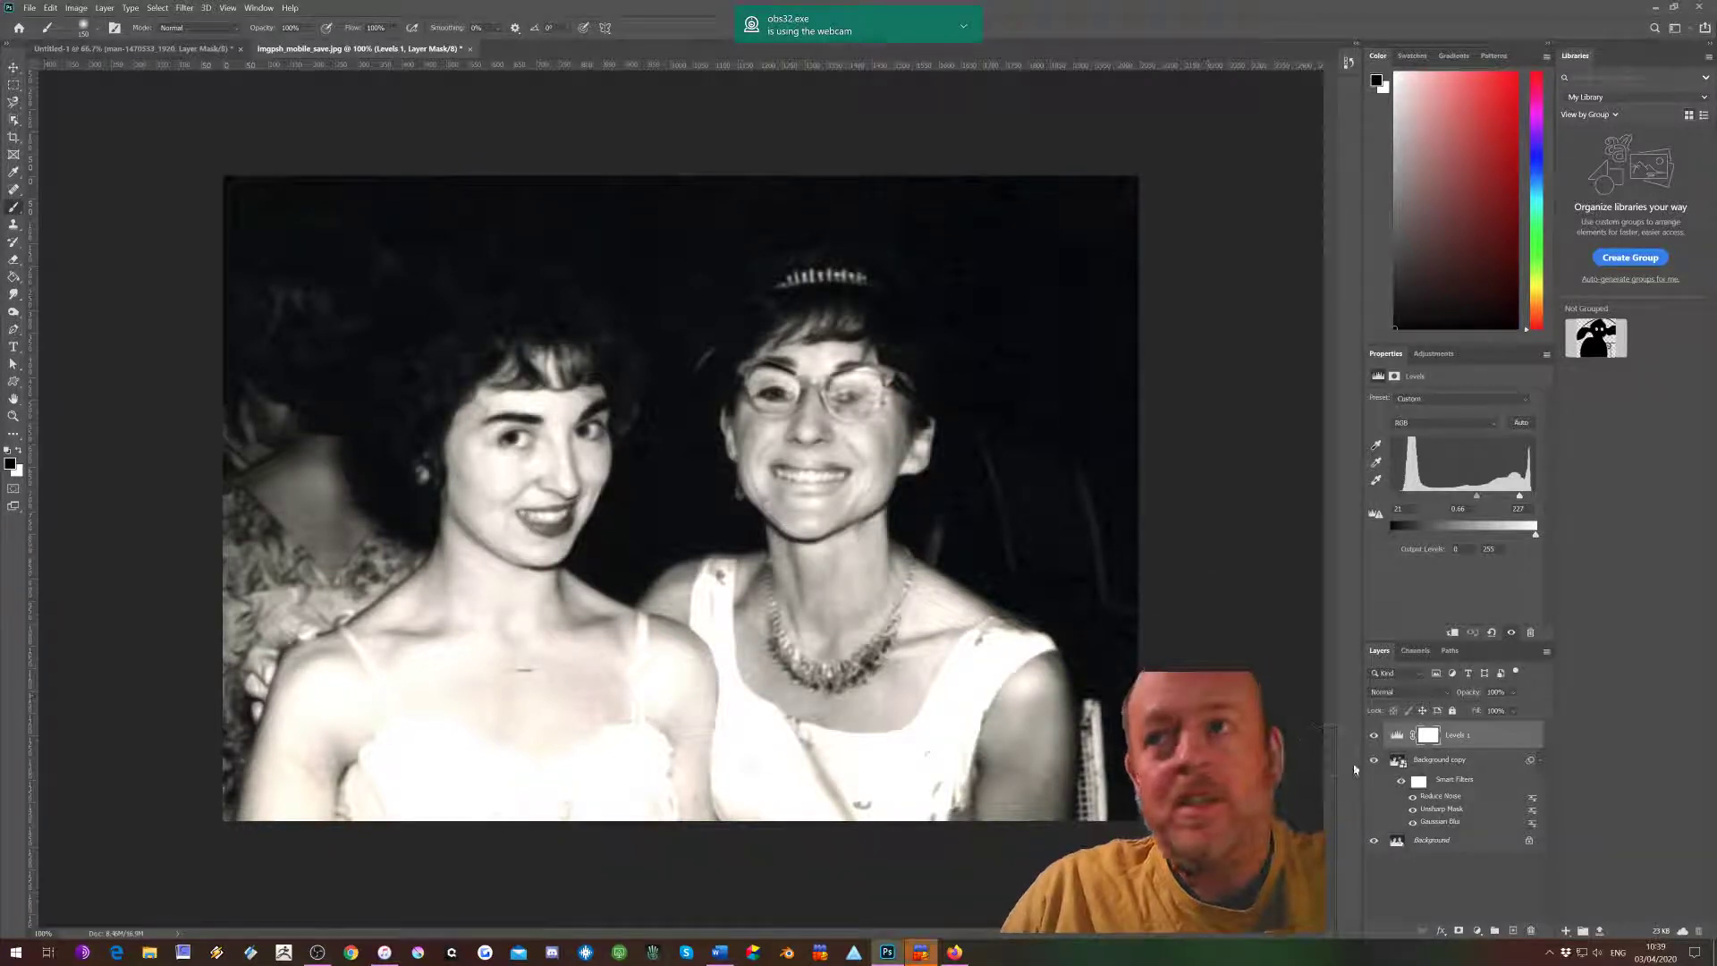
Hide the Levels 1 and Background copy layers to show the original grain, then close the photo.
drag(1375, 737, 1375, 762)
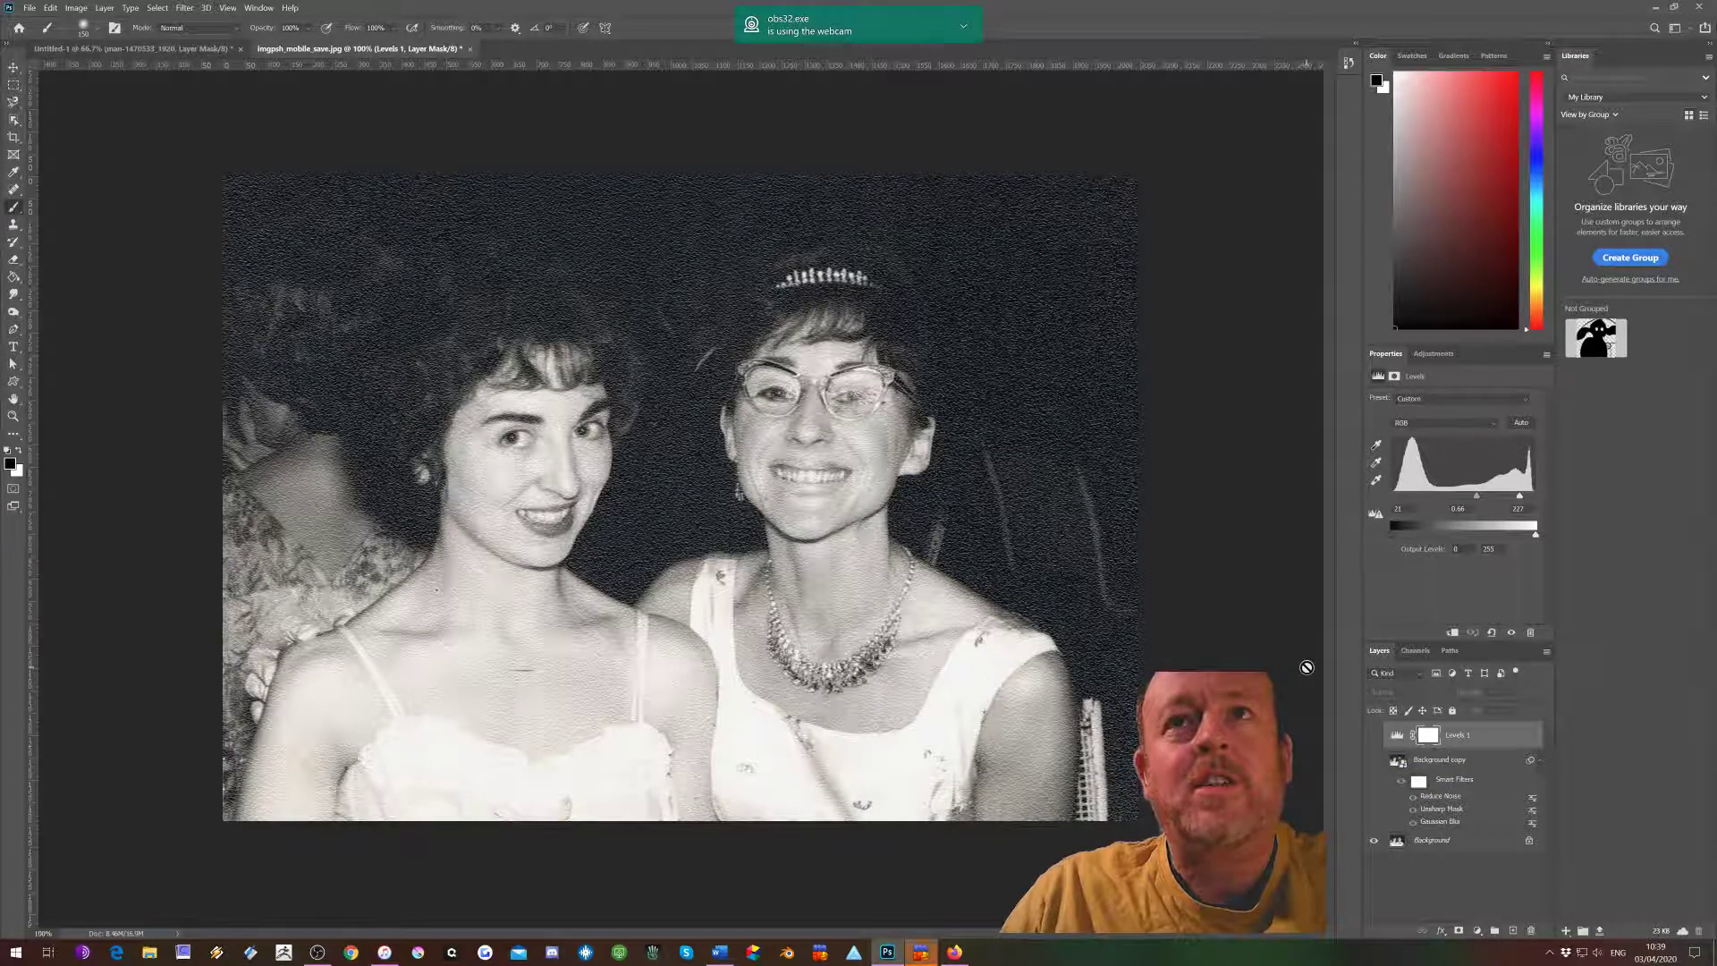
click(1374, 761)
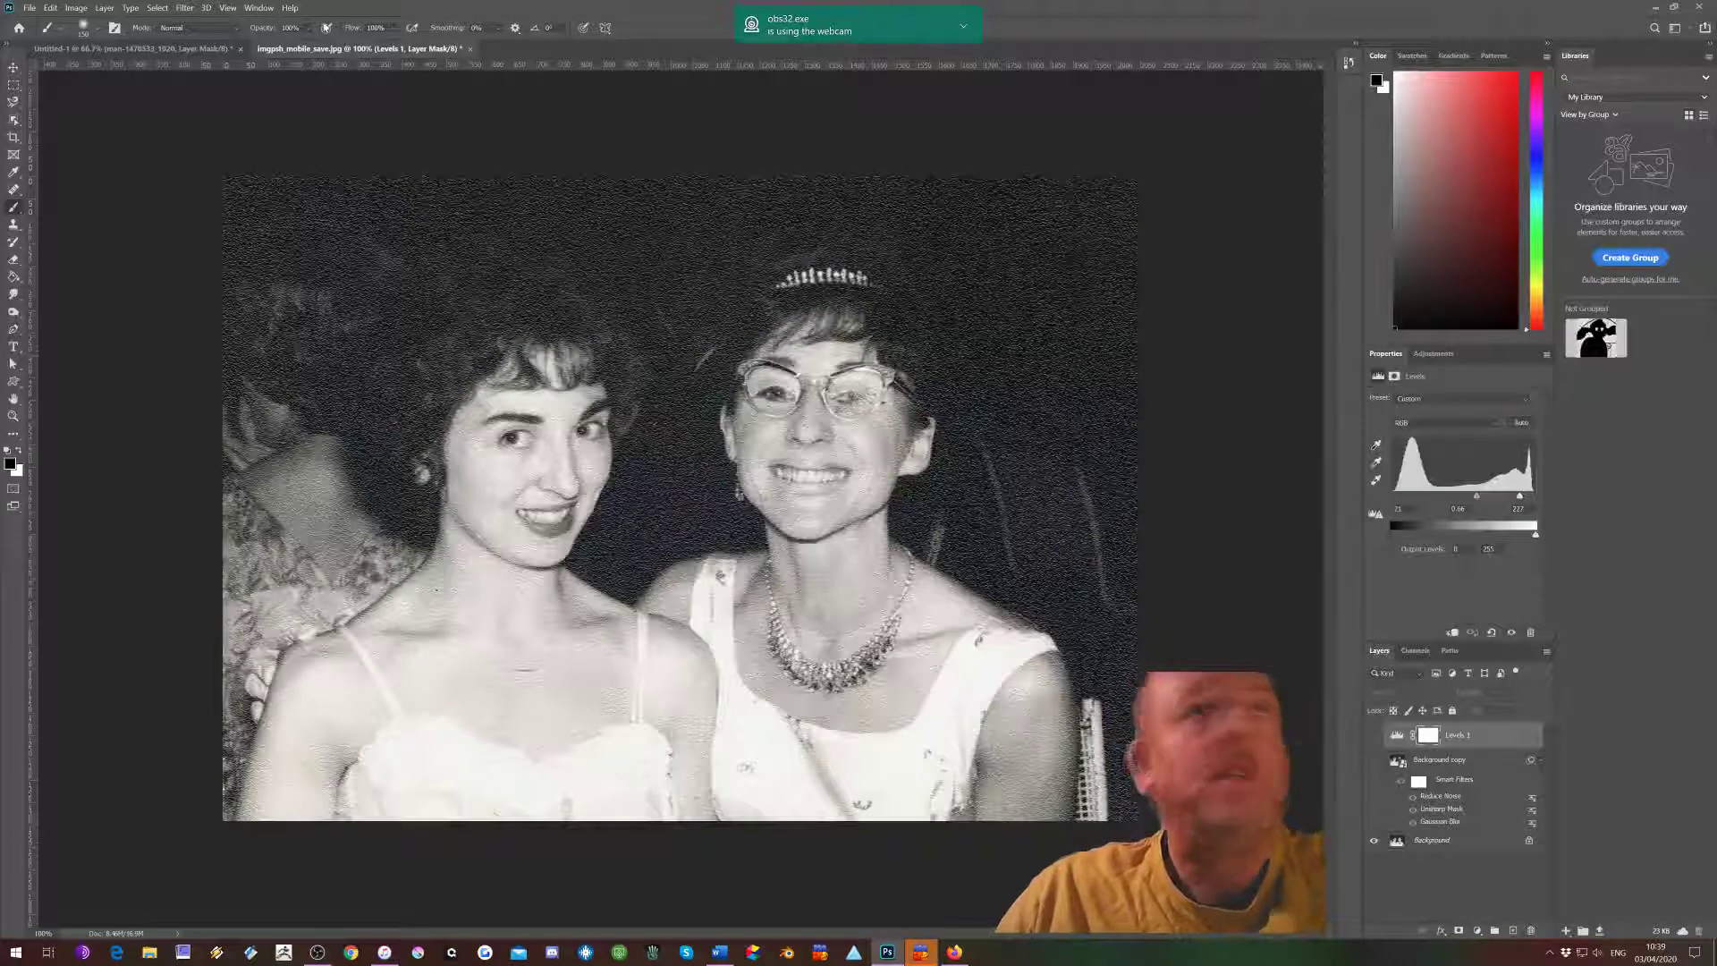
click(470, 48)
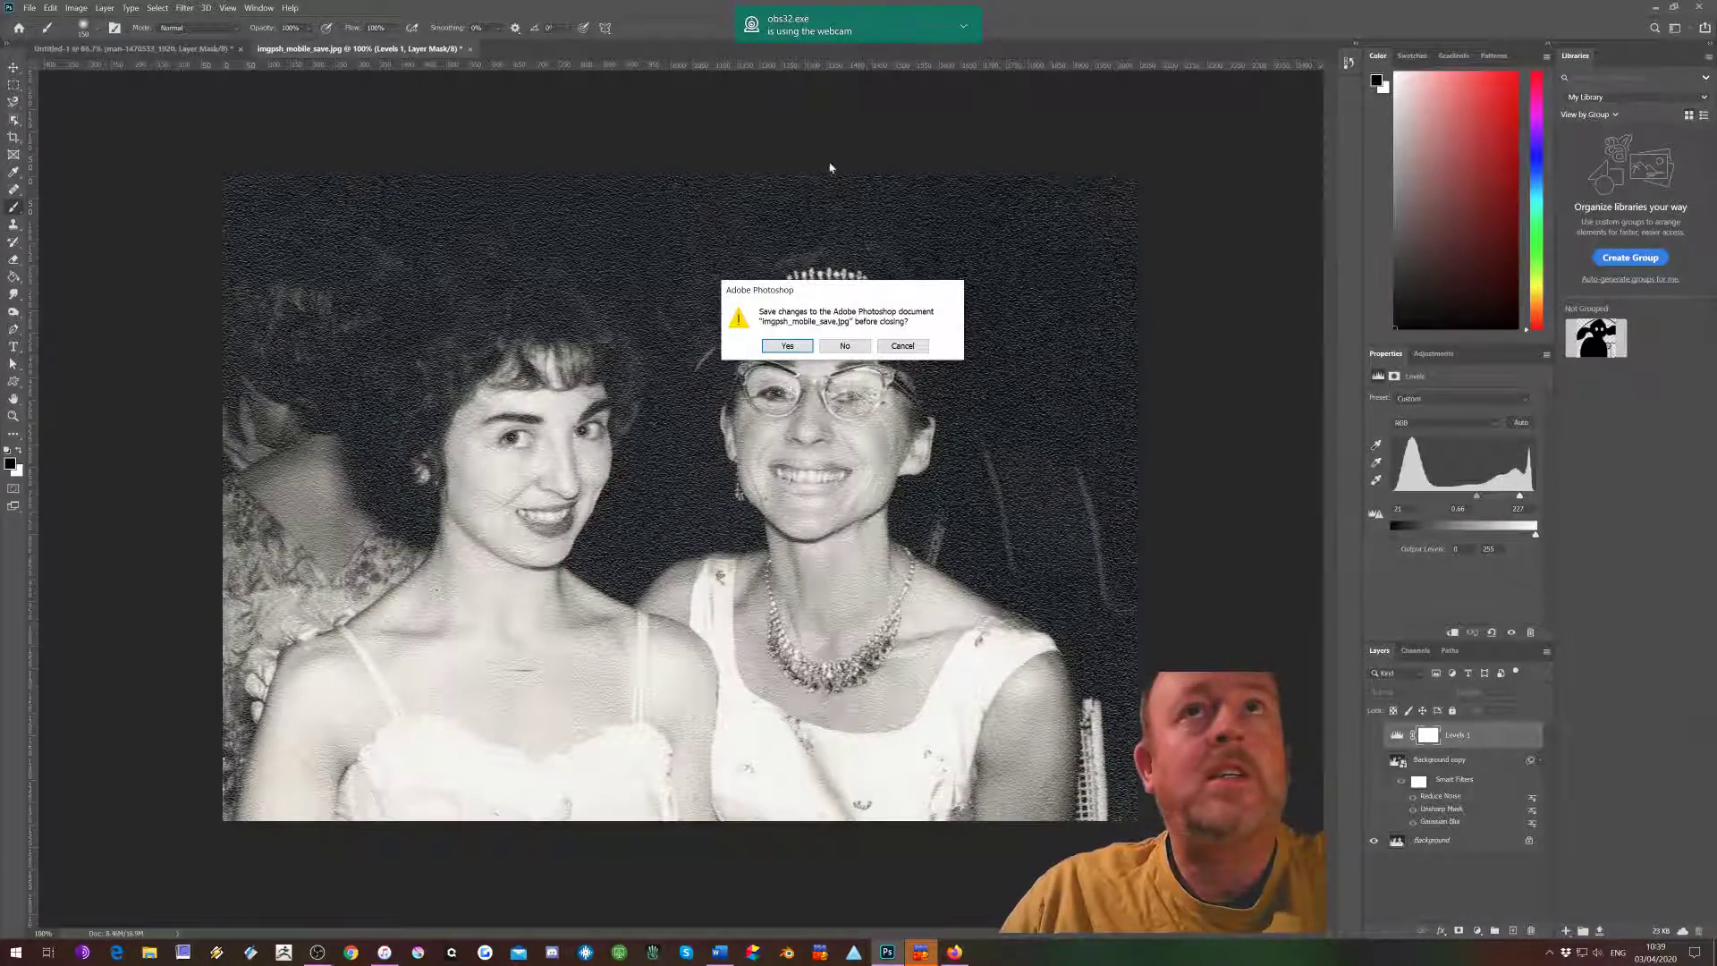
Discard the changes and reopen imgpsh_mobile_save.jpg from the Desktop.
click(845, 345)
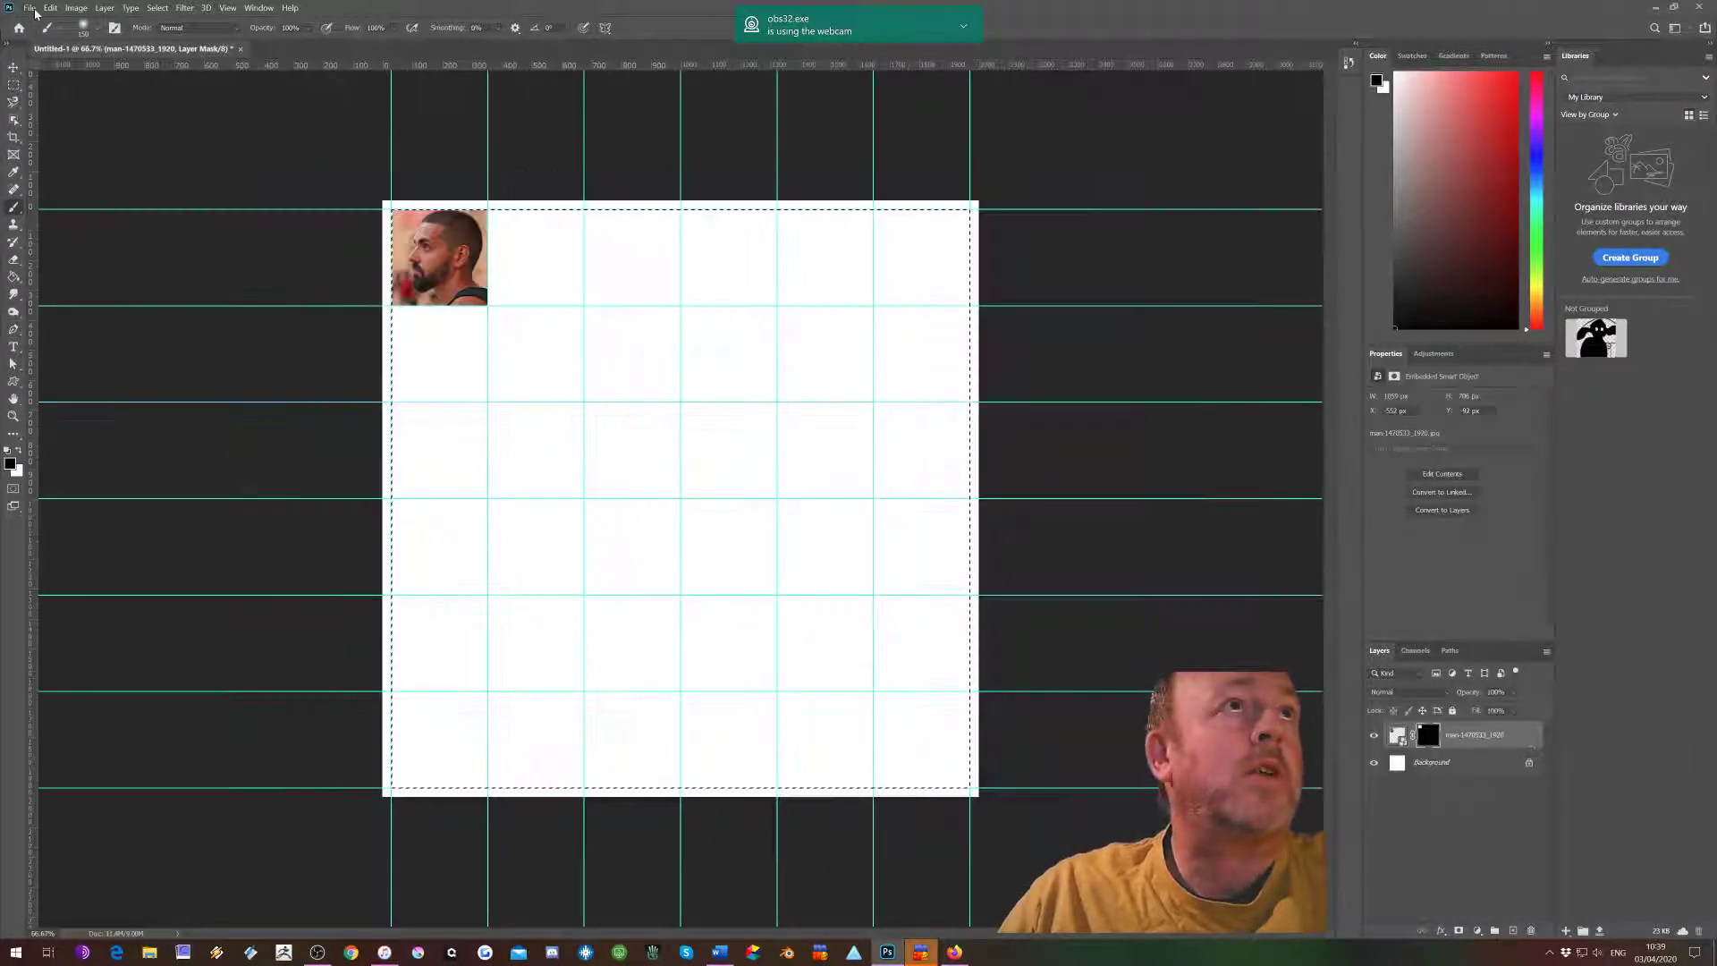
click(30, 8)
click(42, 34)
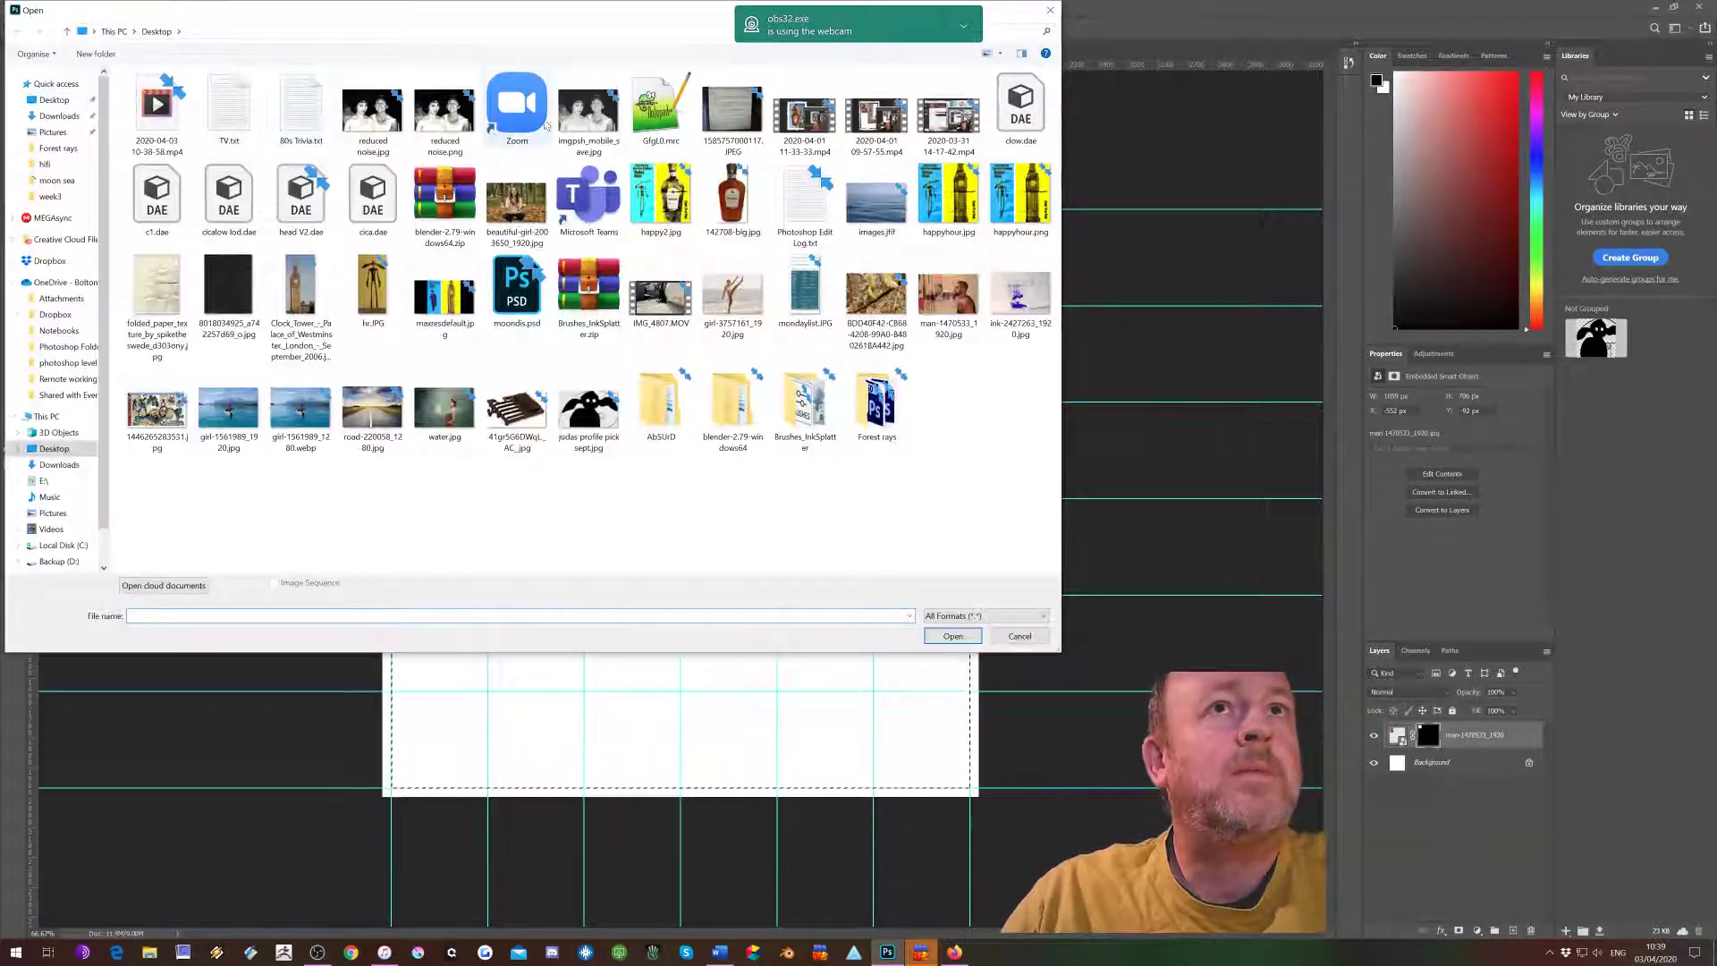
click(574, 121)
click(953, 636)
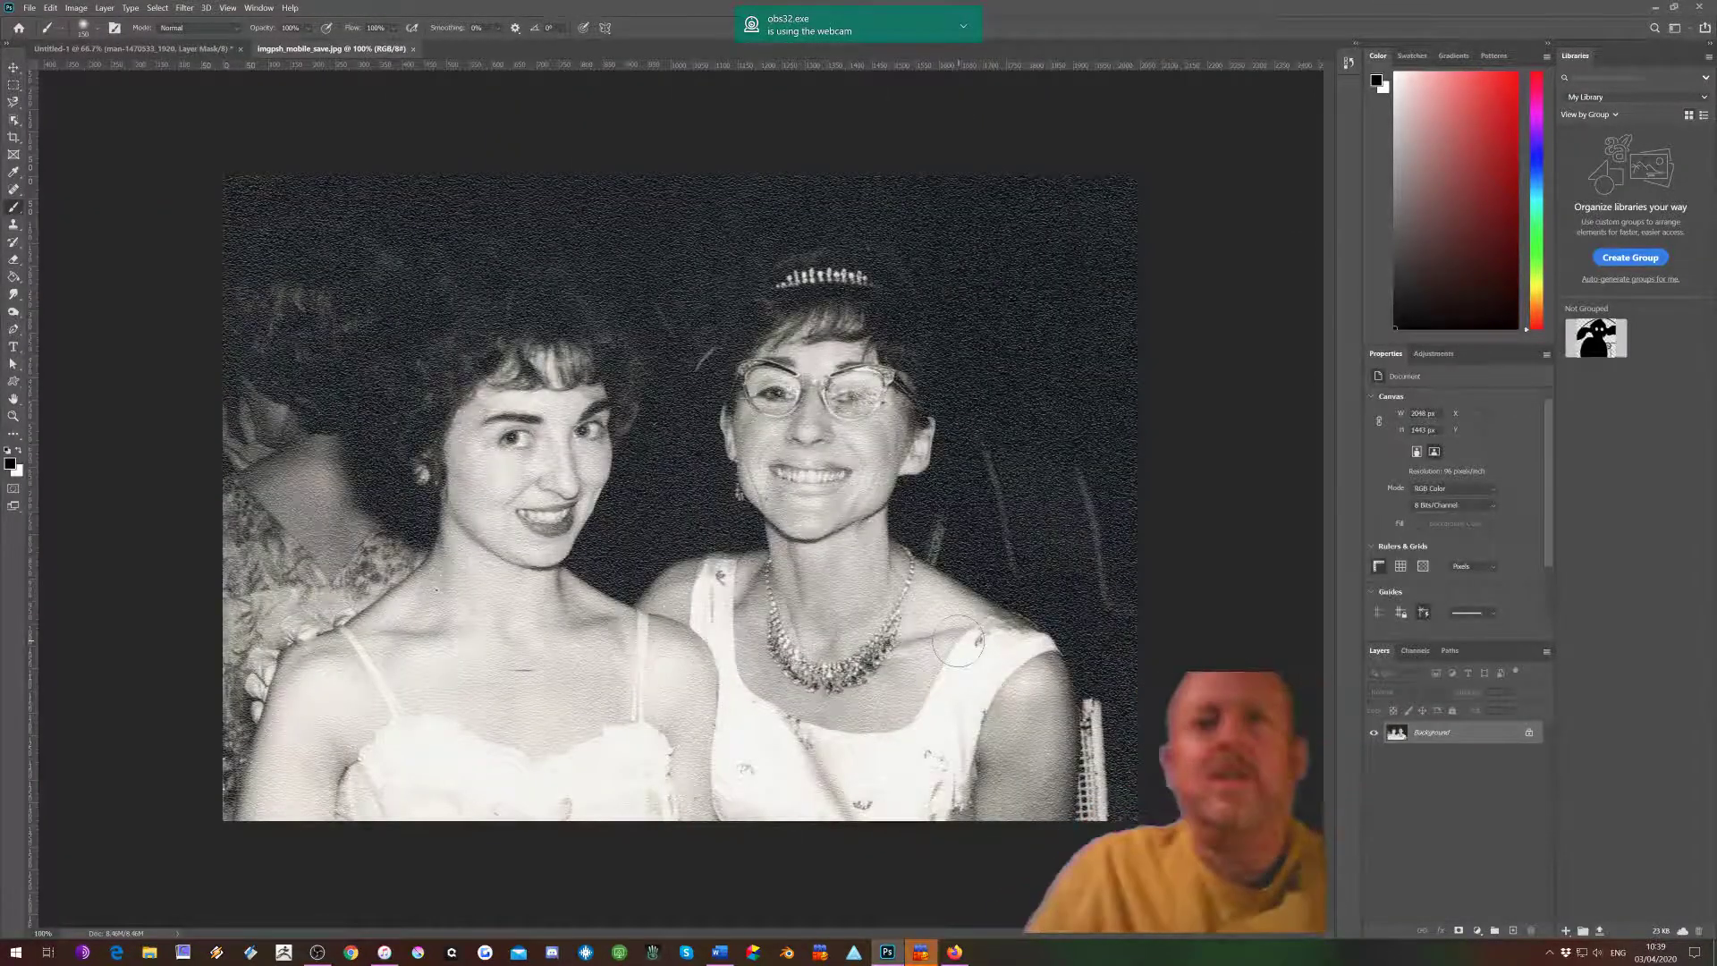
click(963, 26)
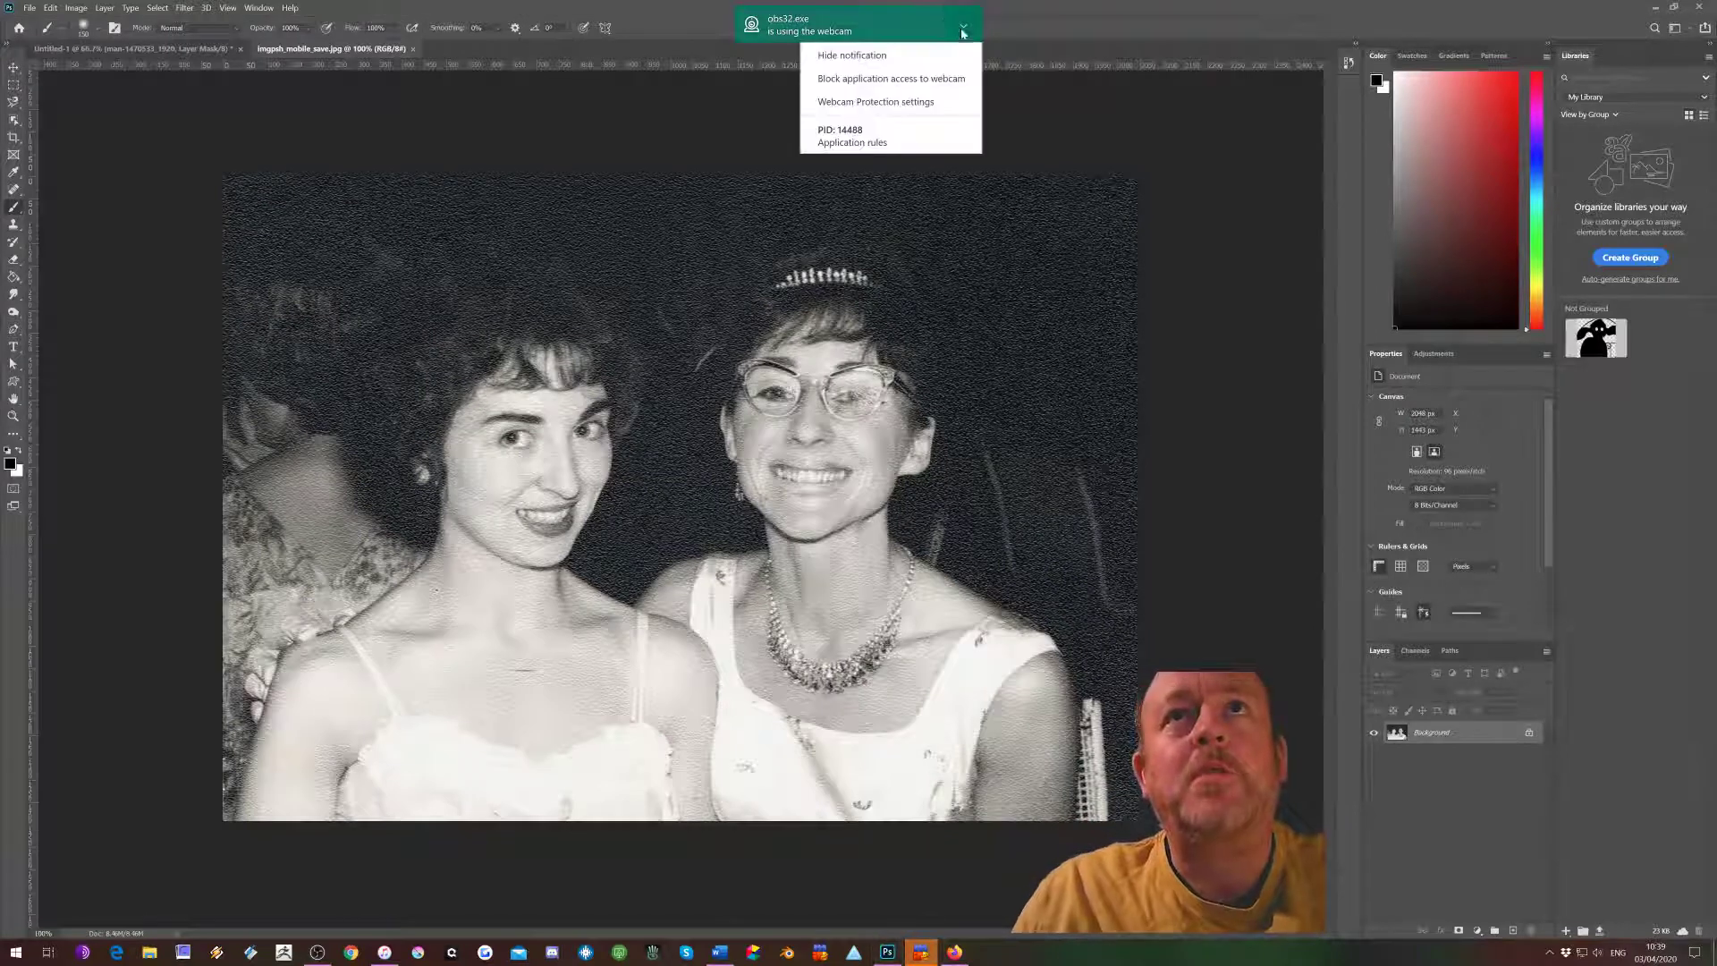
click(902, 83)
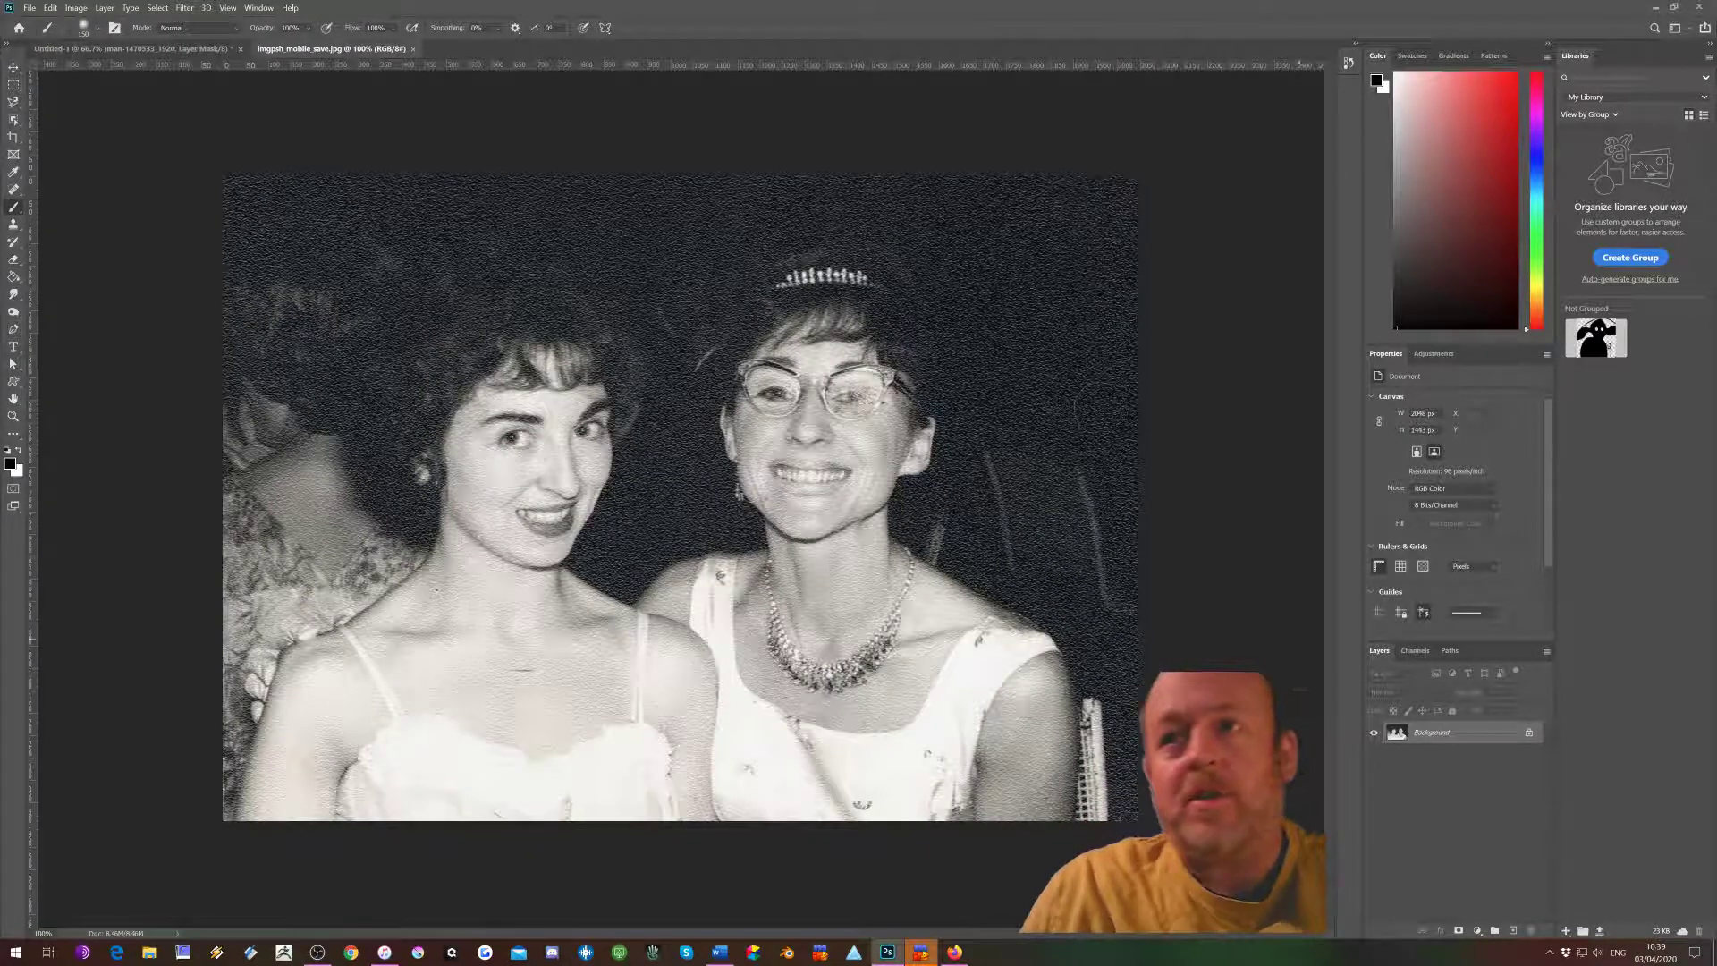
Unlock Background into Layer 0, duplicate it, and convert Layer 0 copy to a smart object.
click(1525, 734)
drag(1484, 734, 1518, 933)
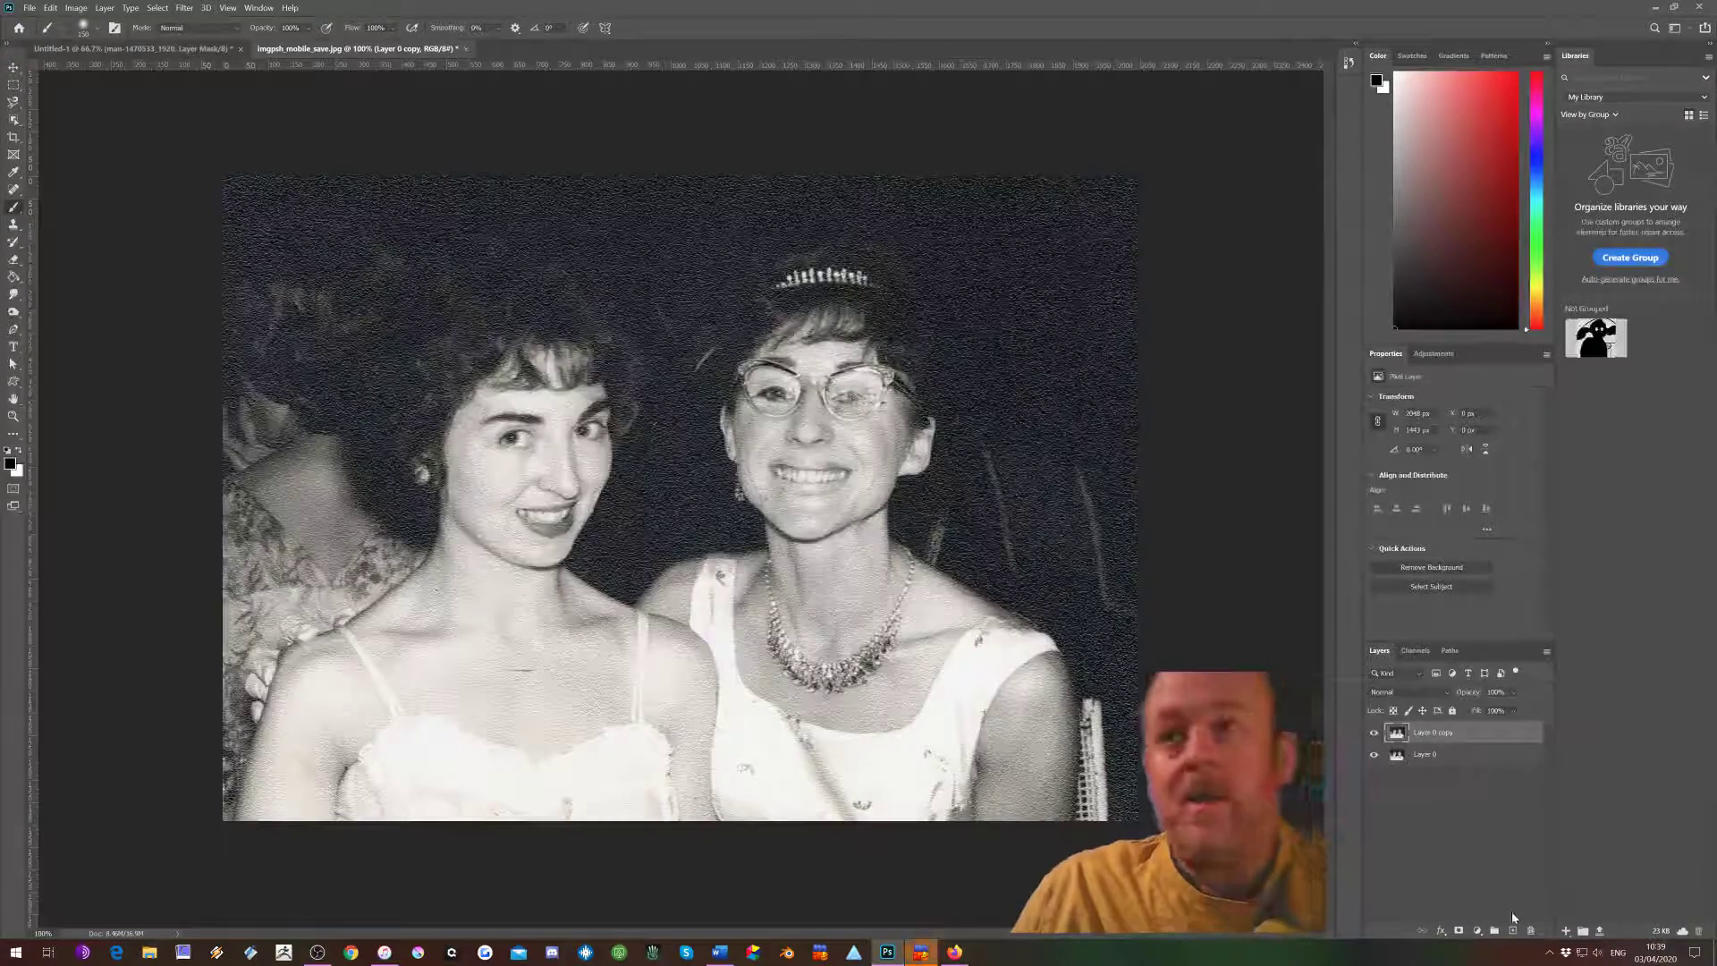
right_click(1441, 735)
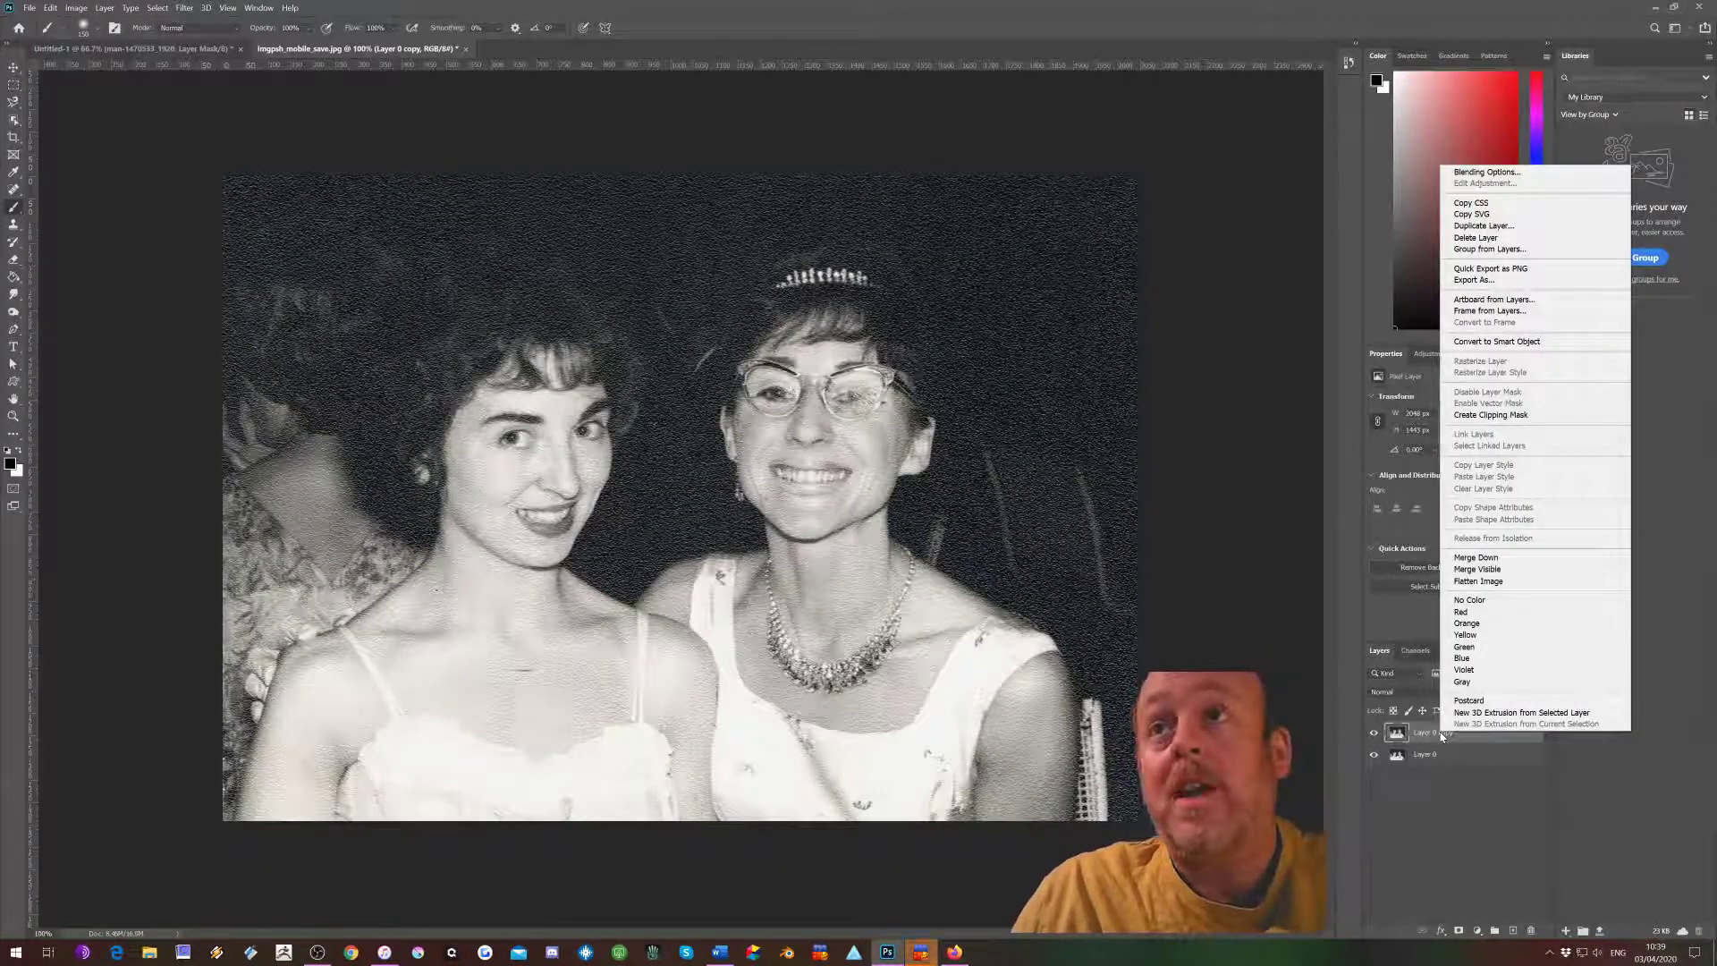
click(1507, 345)
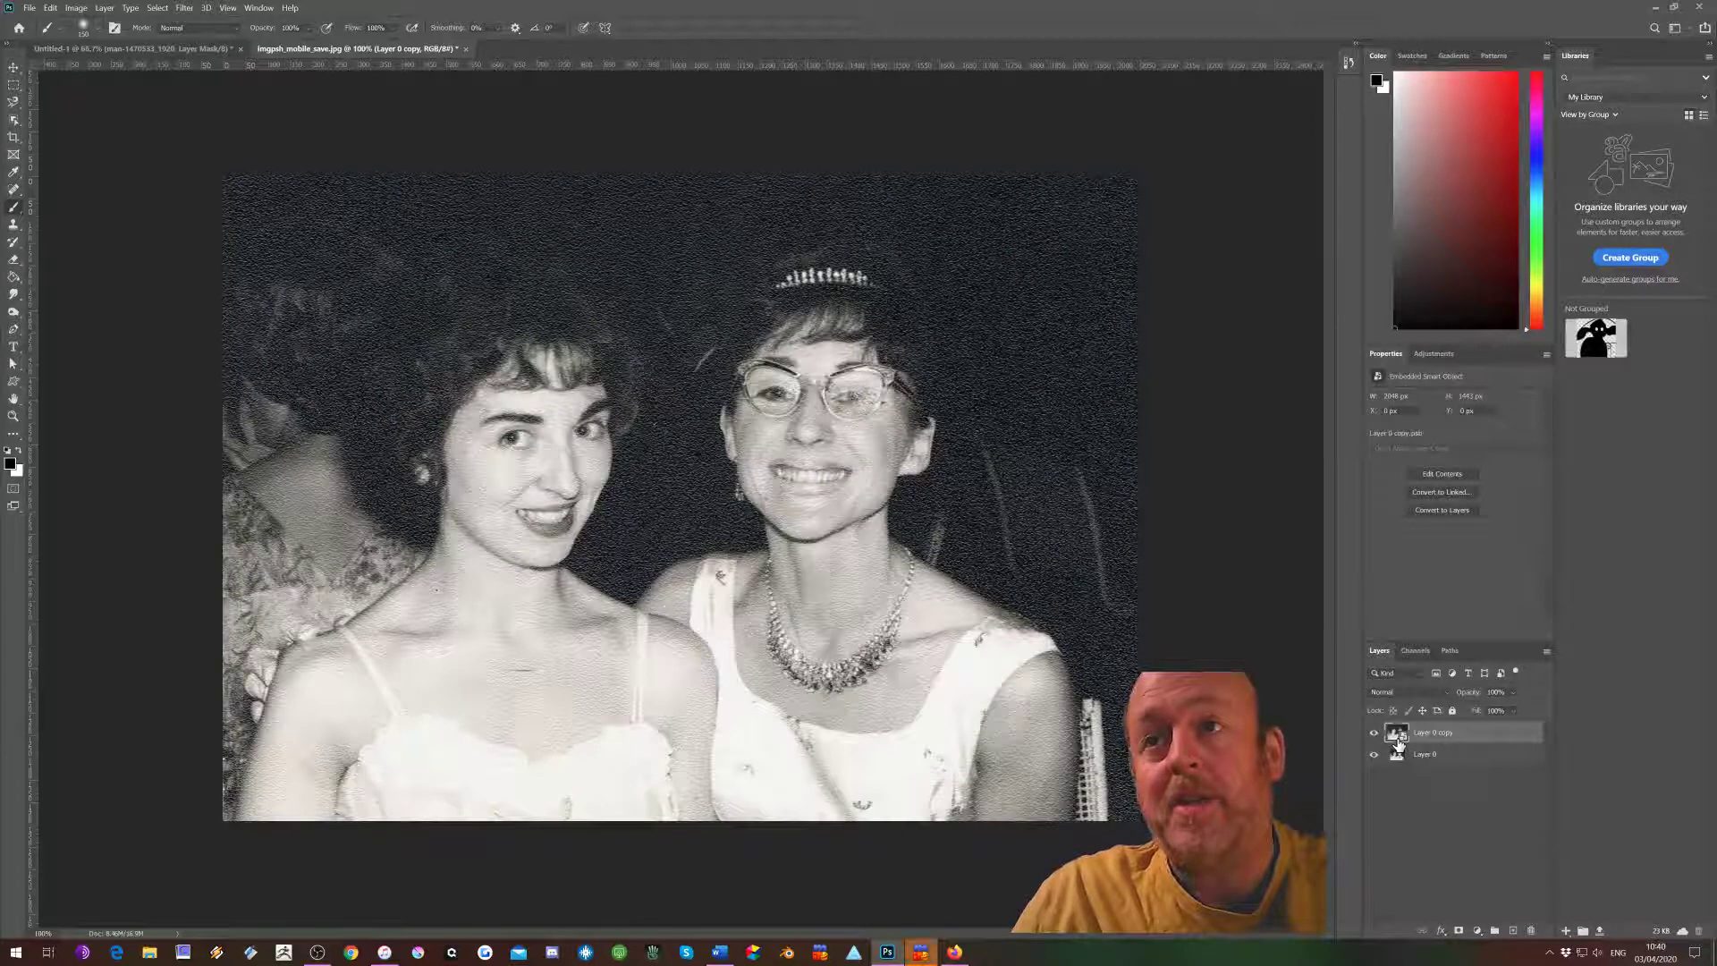
Apply a Gaussian Blur smart filter to Layer 0 copy.
click(186, 8)
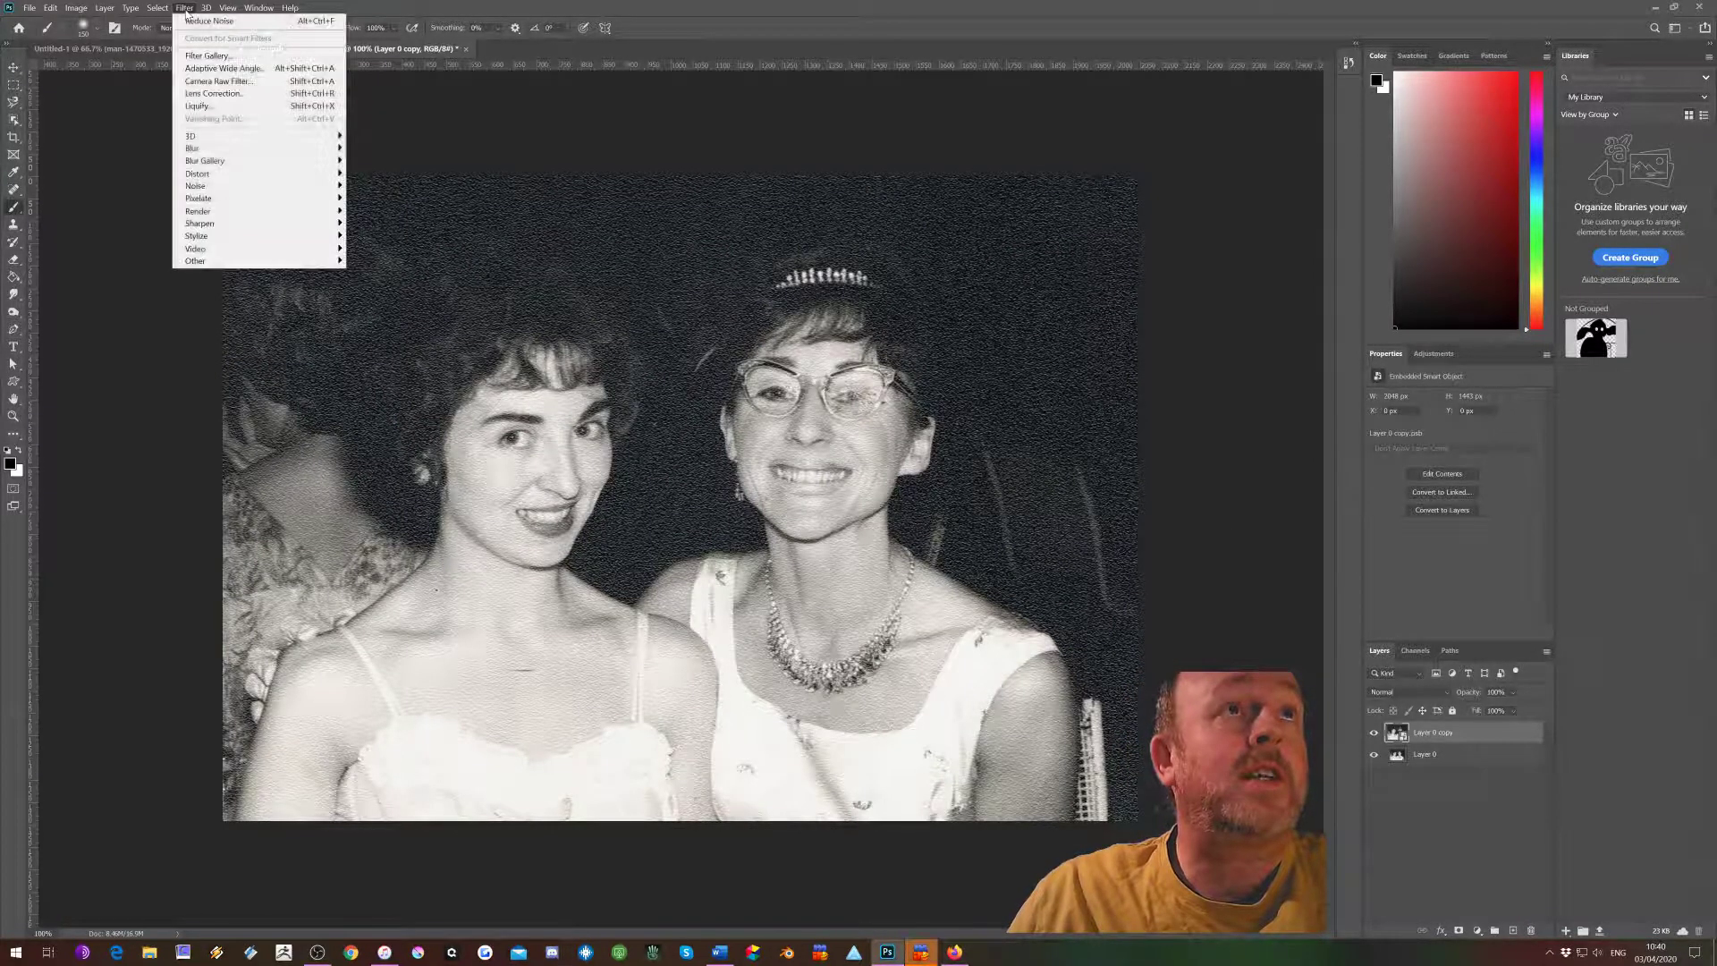
mouse_move(268, 149)
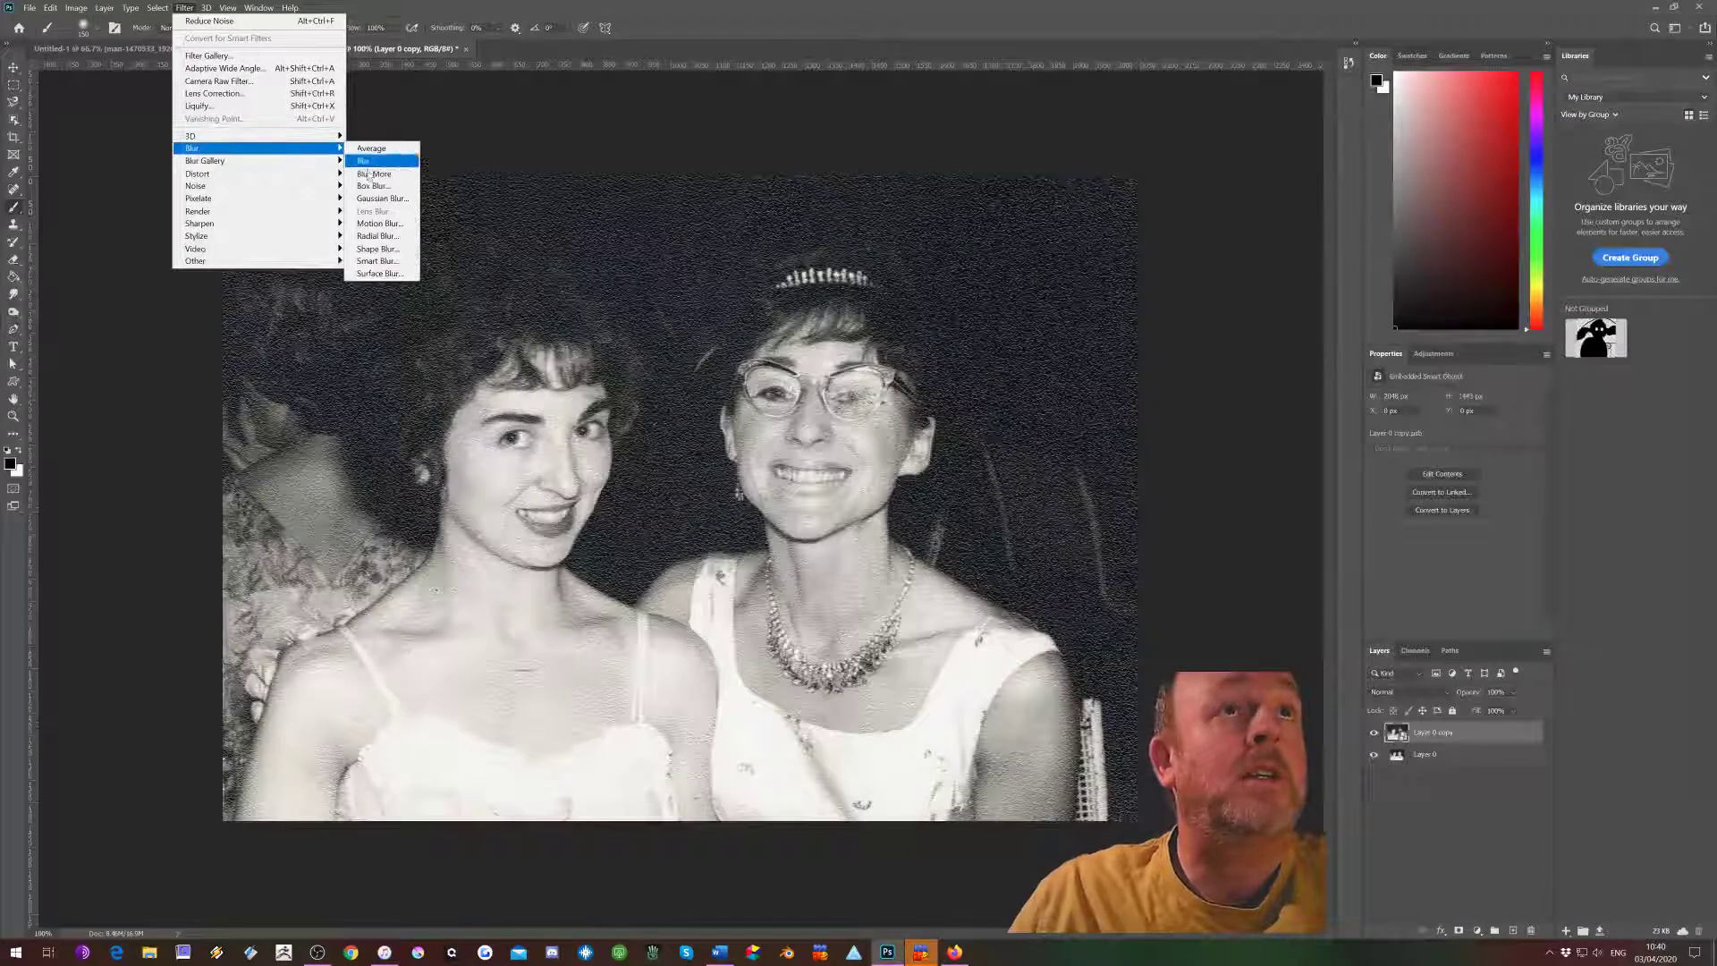
click(401, 200)
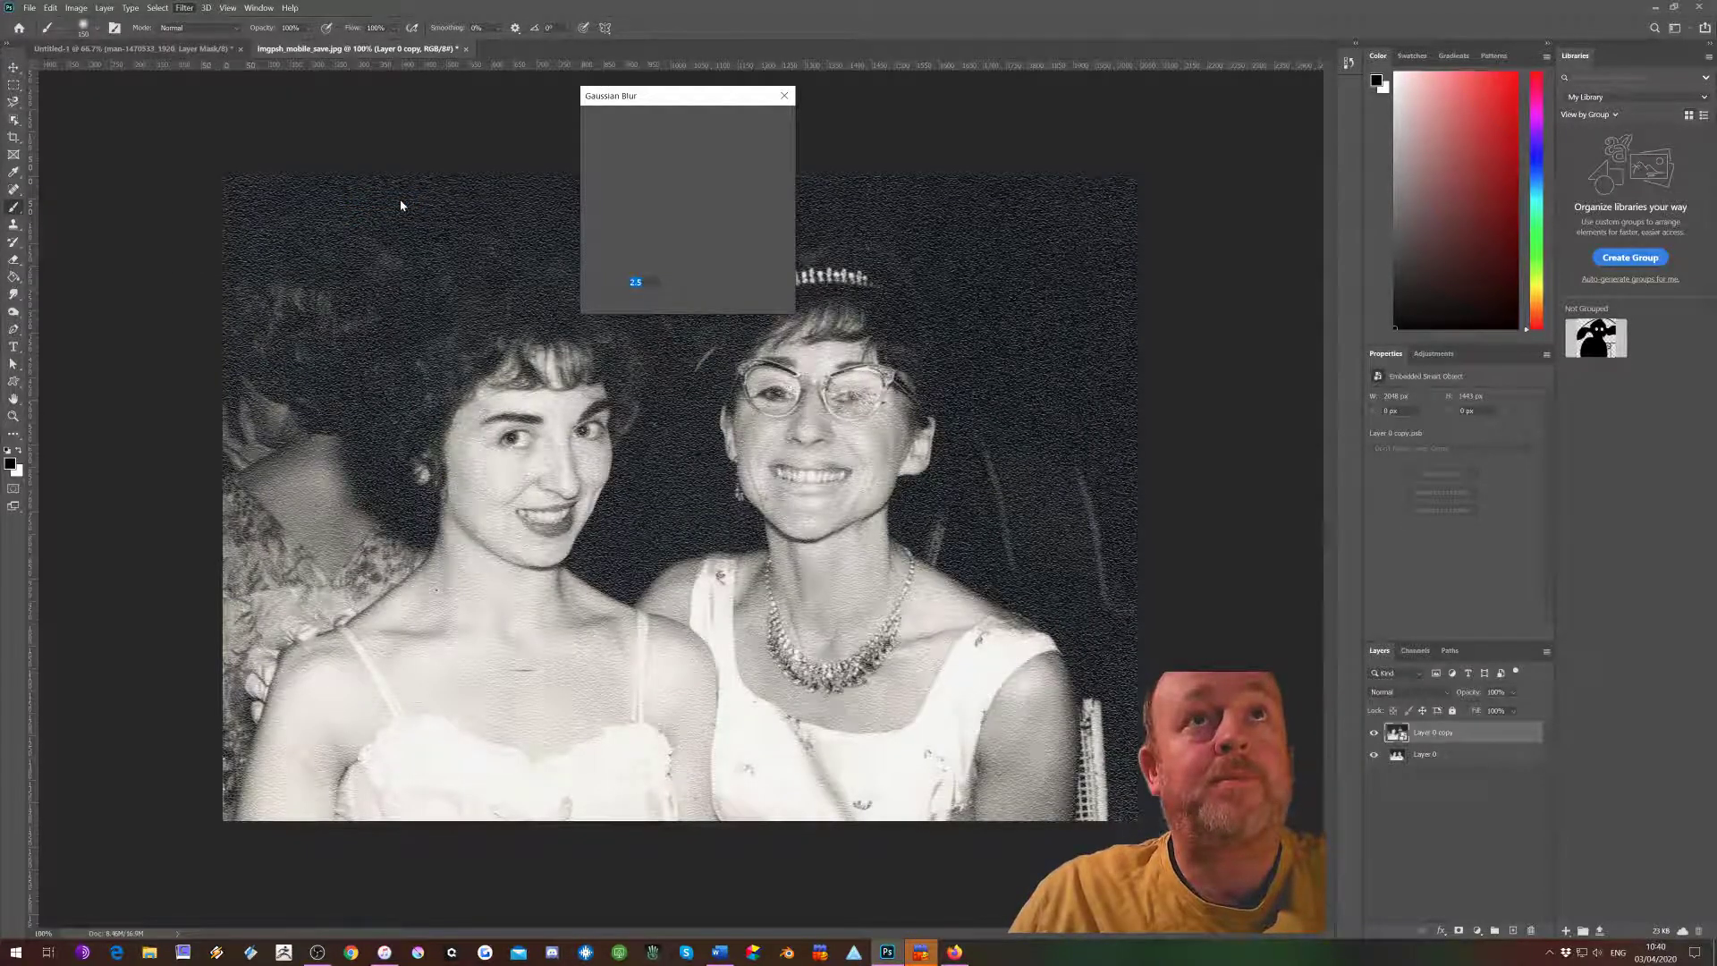
drag(680, 100, 1017, 168)
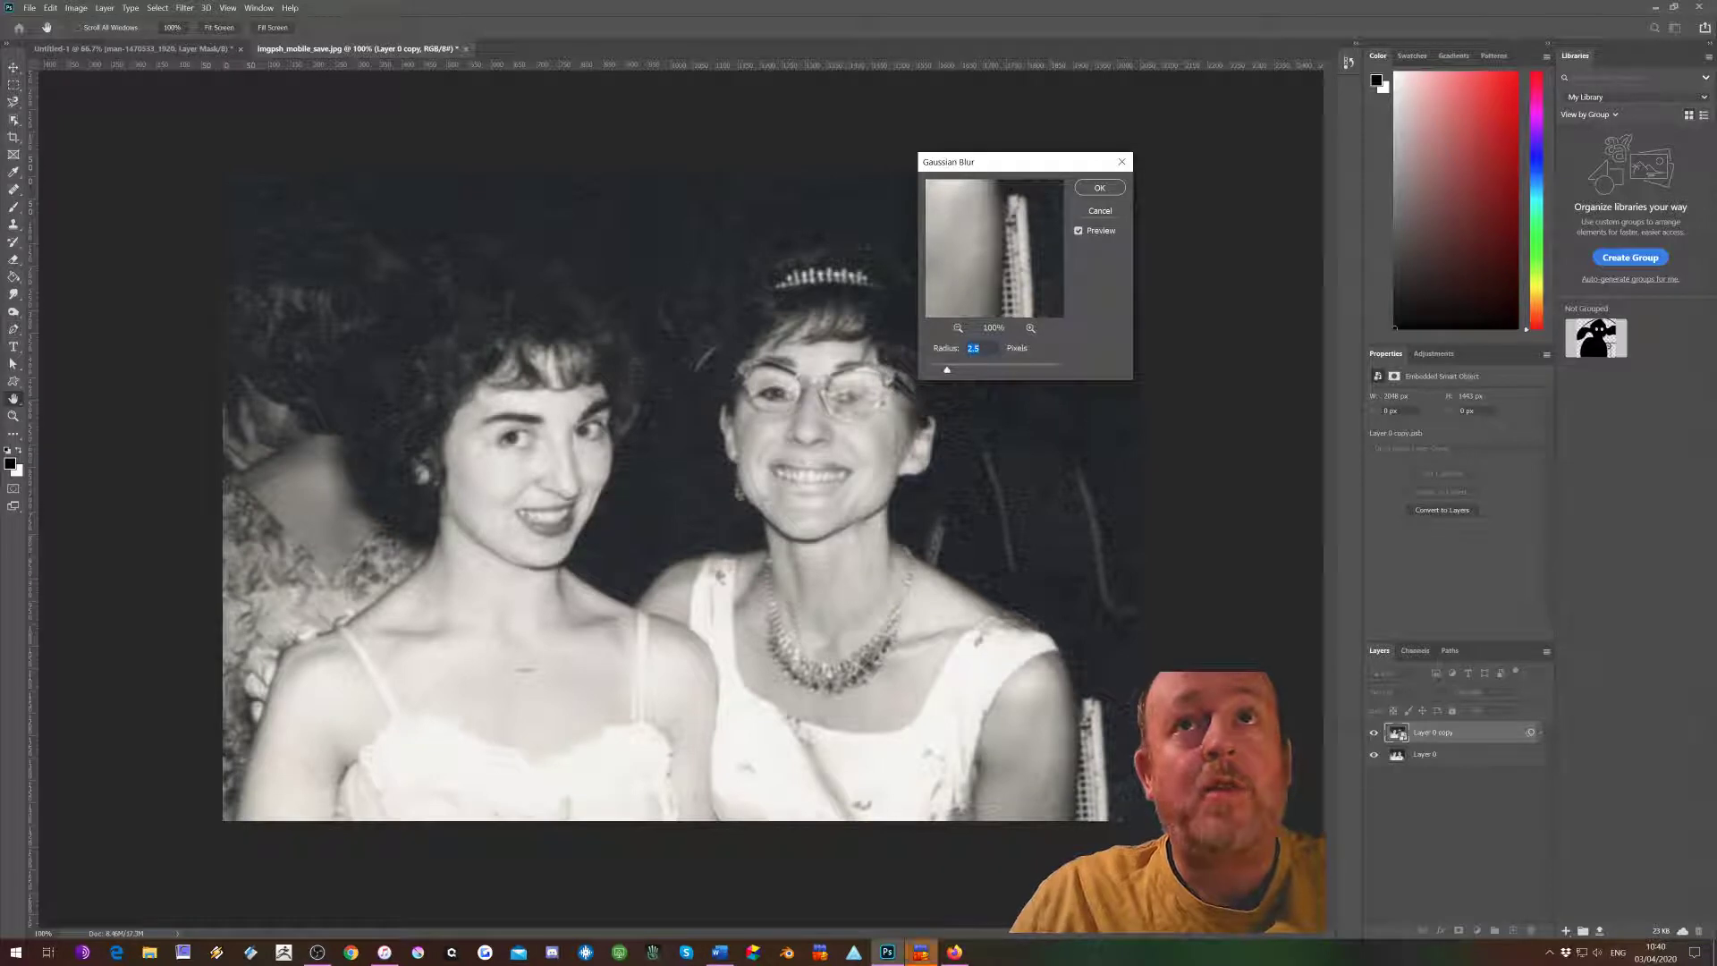
key(Return)
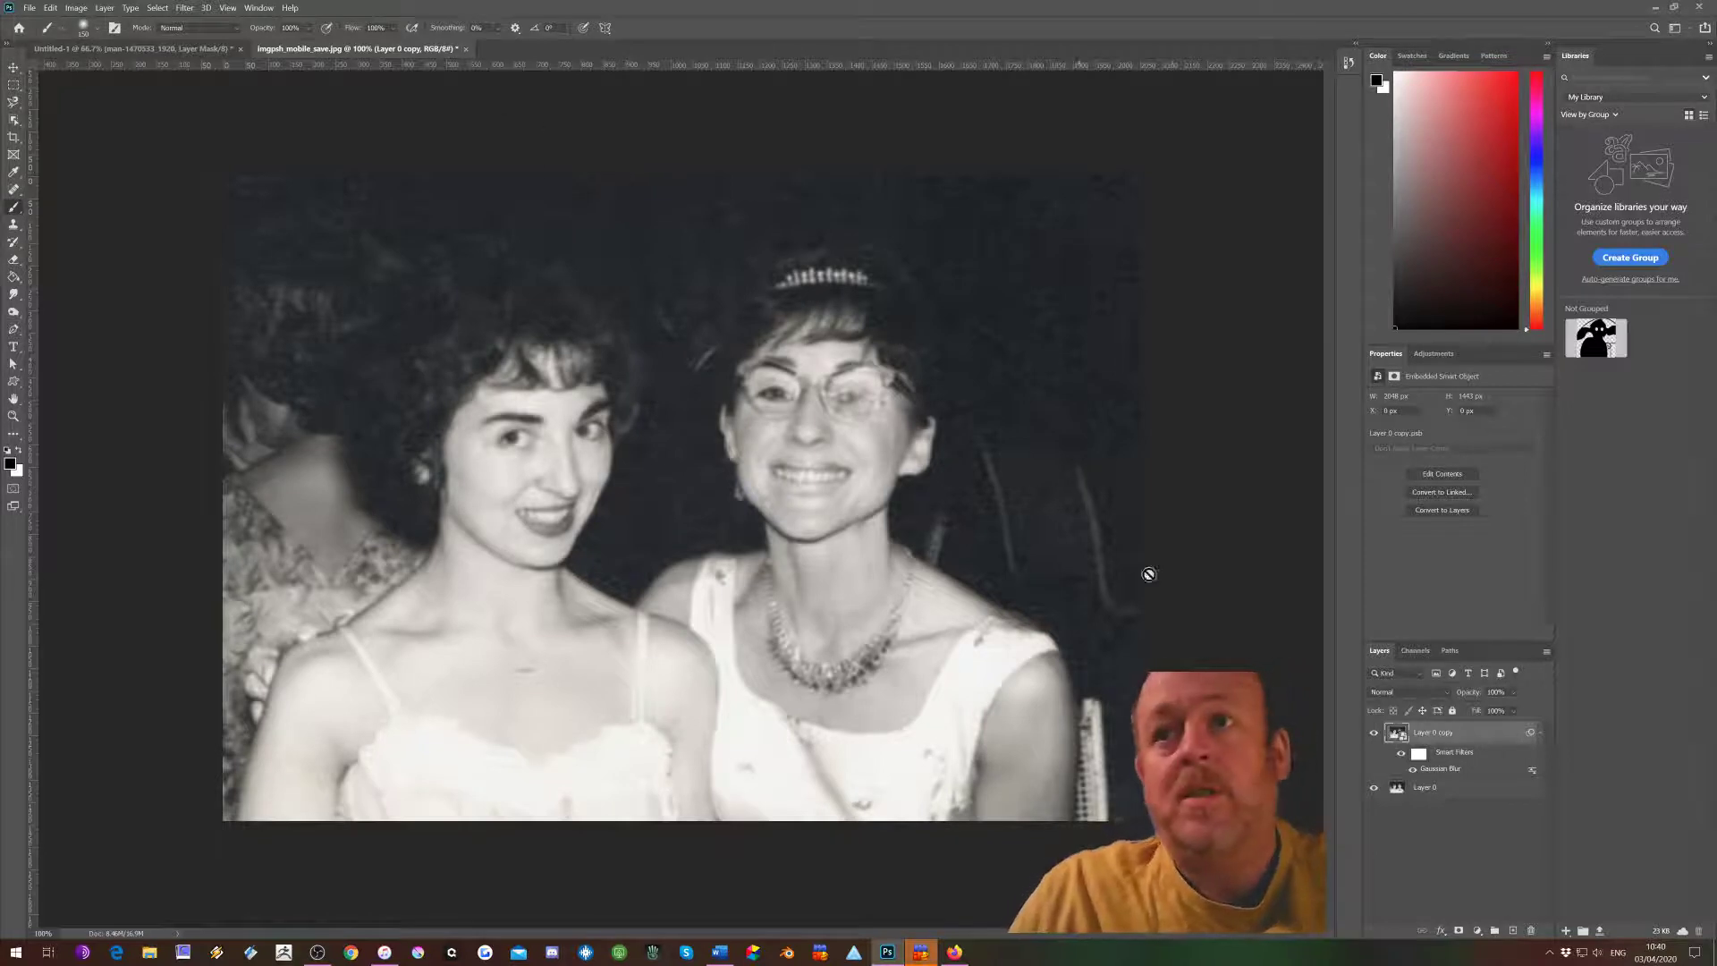
Change the Gaussian Blur radius to 2.5 pixels.
double_click(1434, 771)
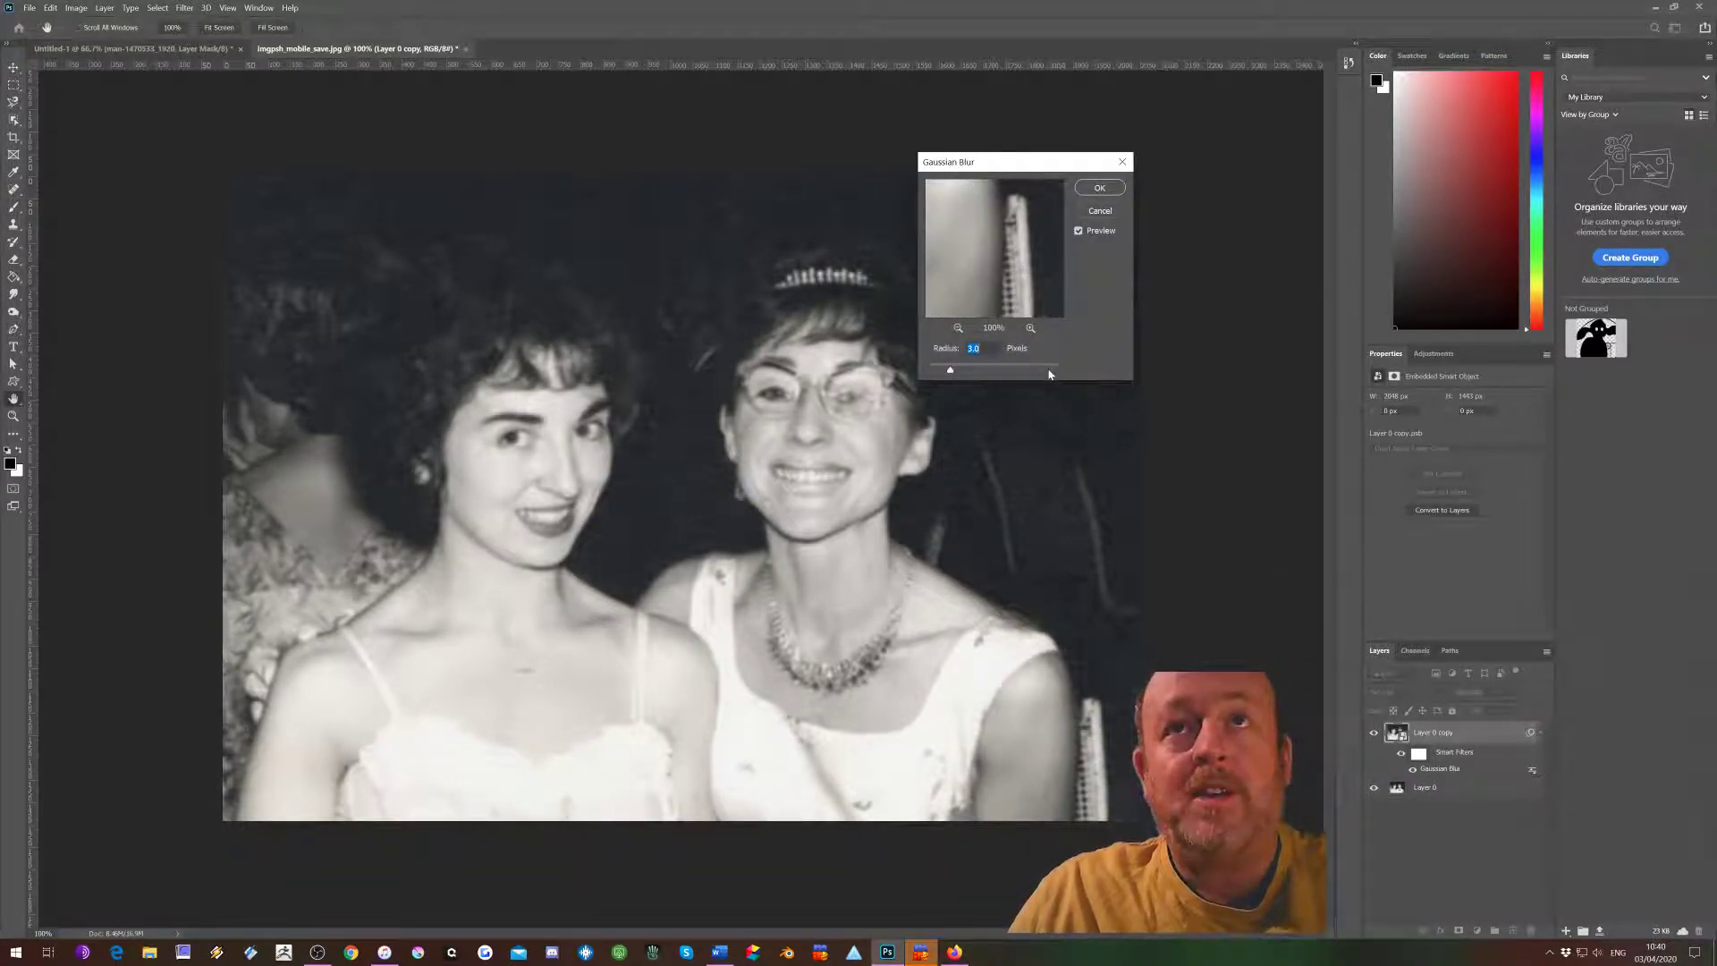
text(2)
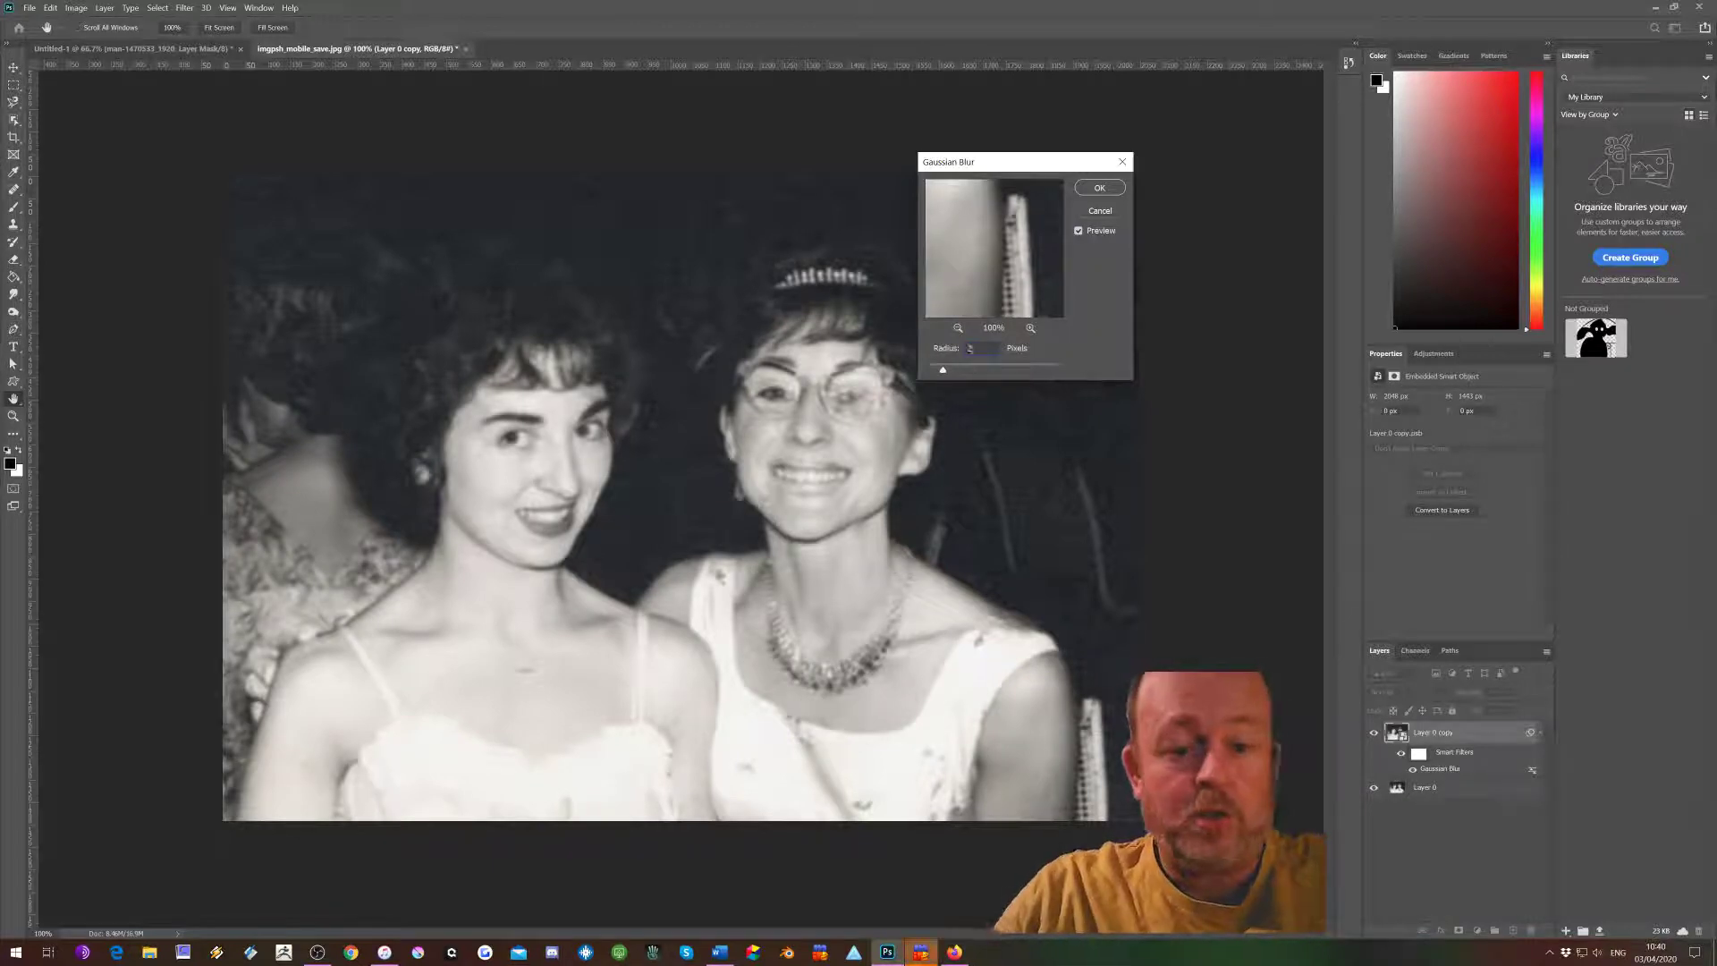
text(.5)
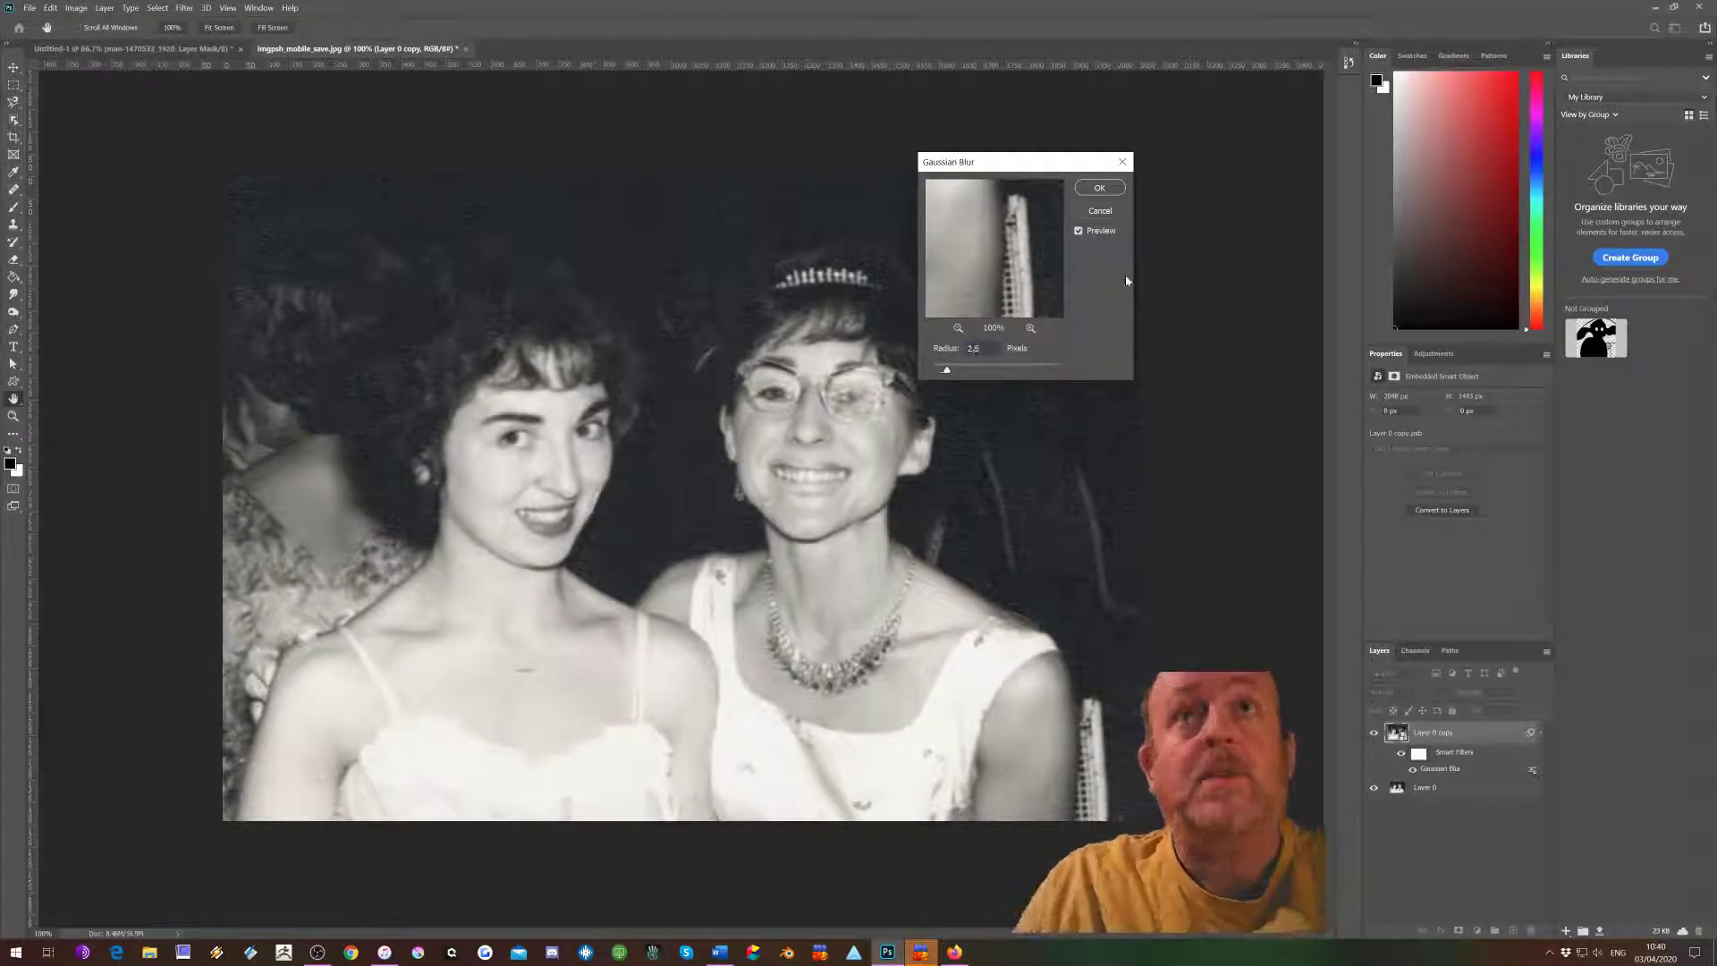
click(1112, 191)
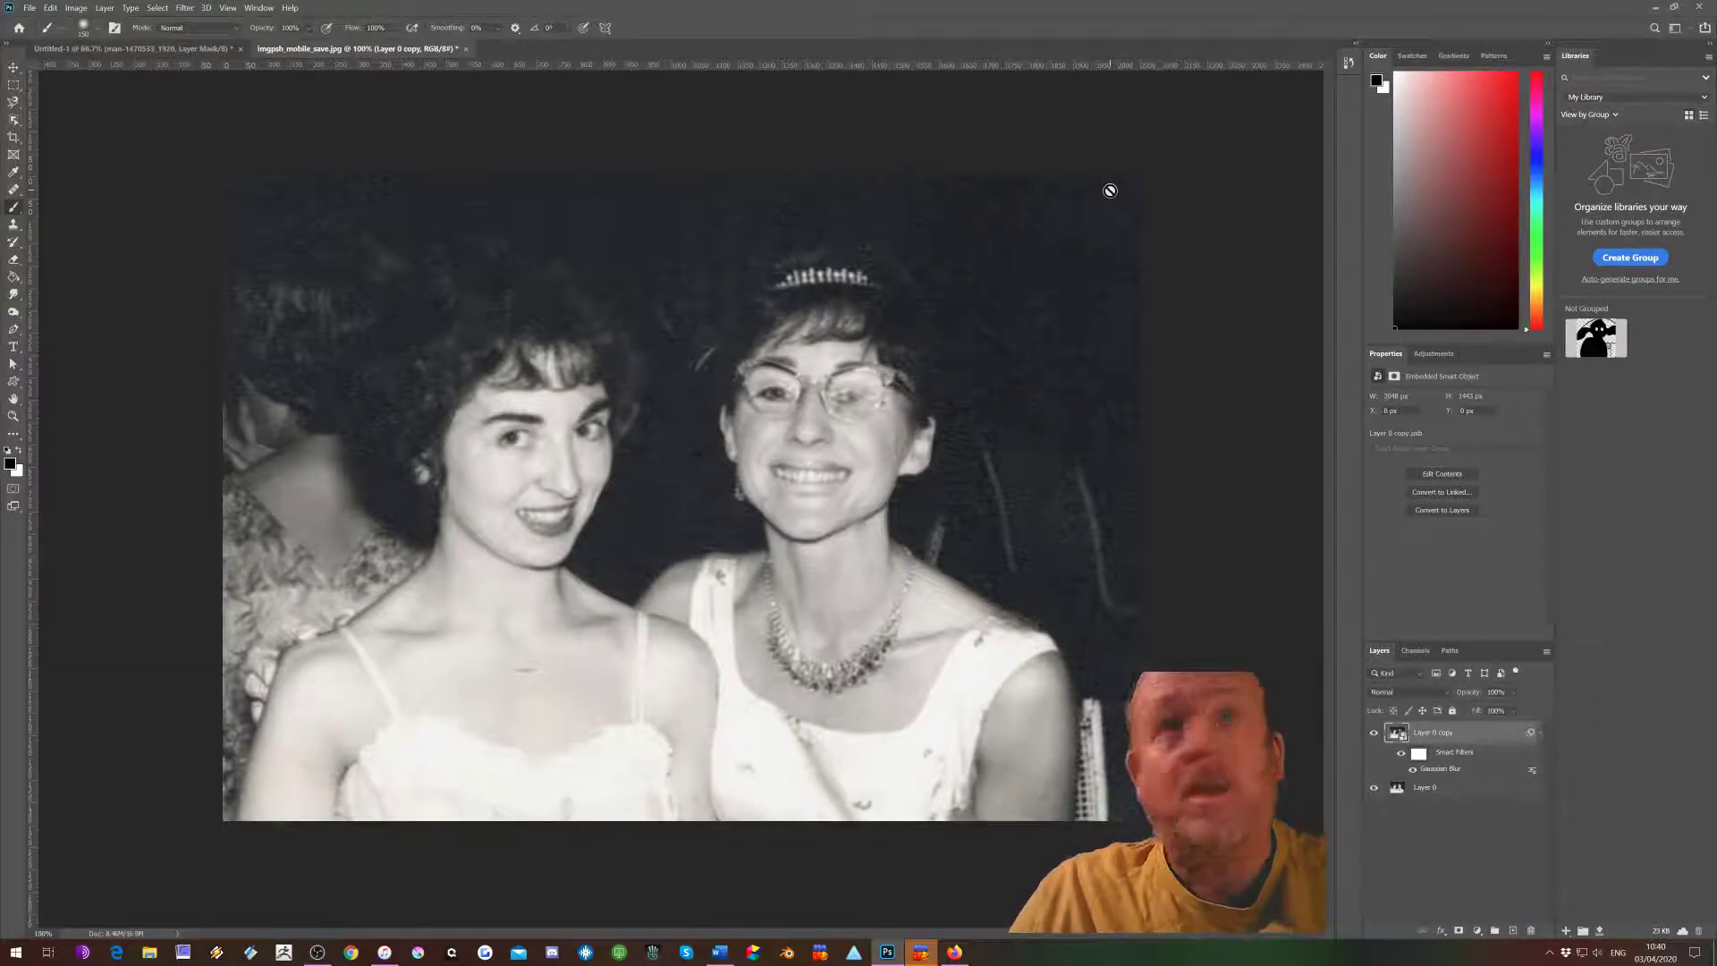
Apply Unsharp Mask at Amount 17%, Radius 0.9 px, Threshold 9, then toggle the layer to compare.
click(186, 9)
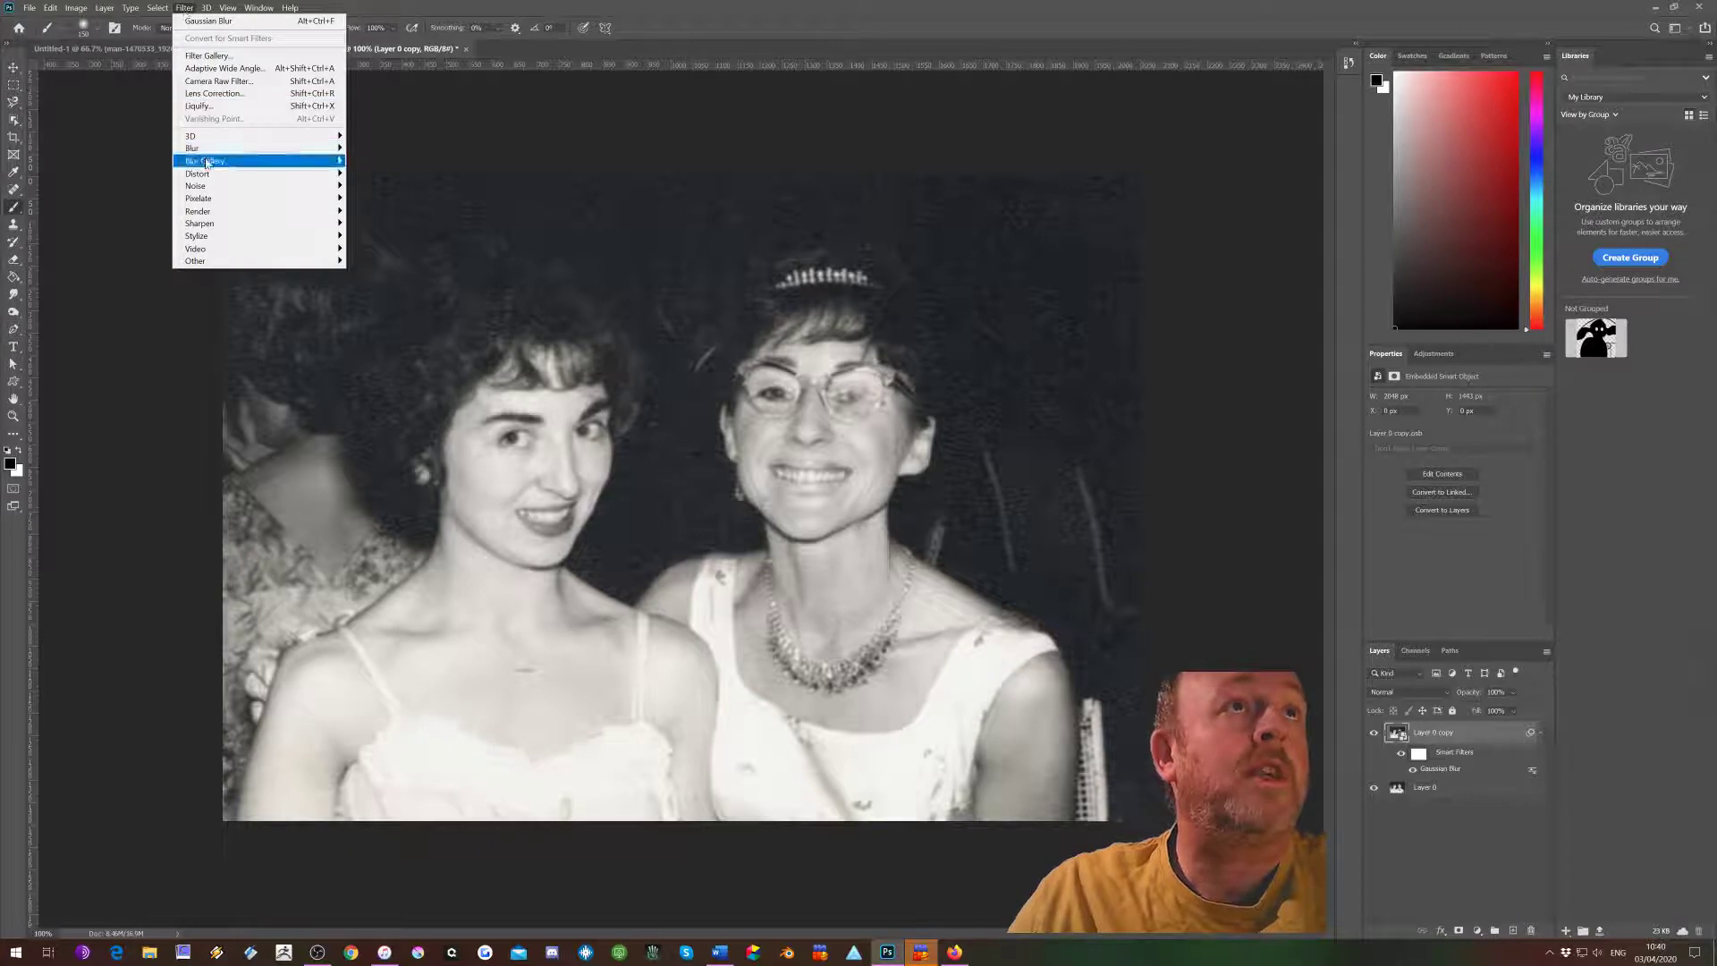
mouse_move(205, 187)
mouse_move(208, 226)
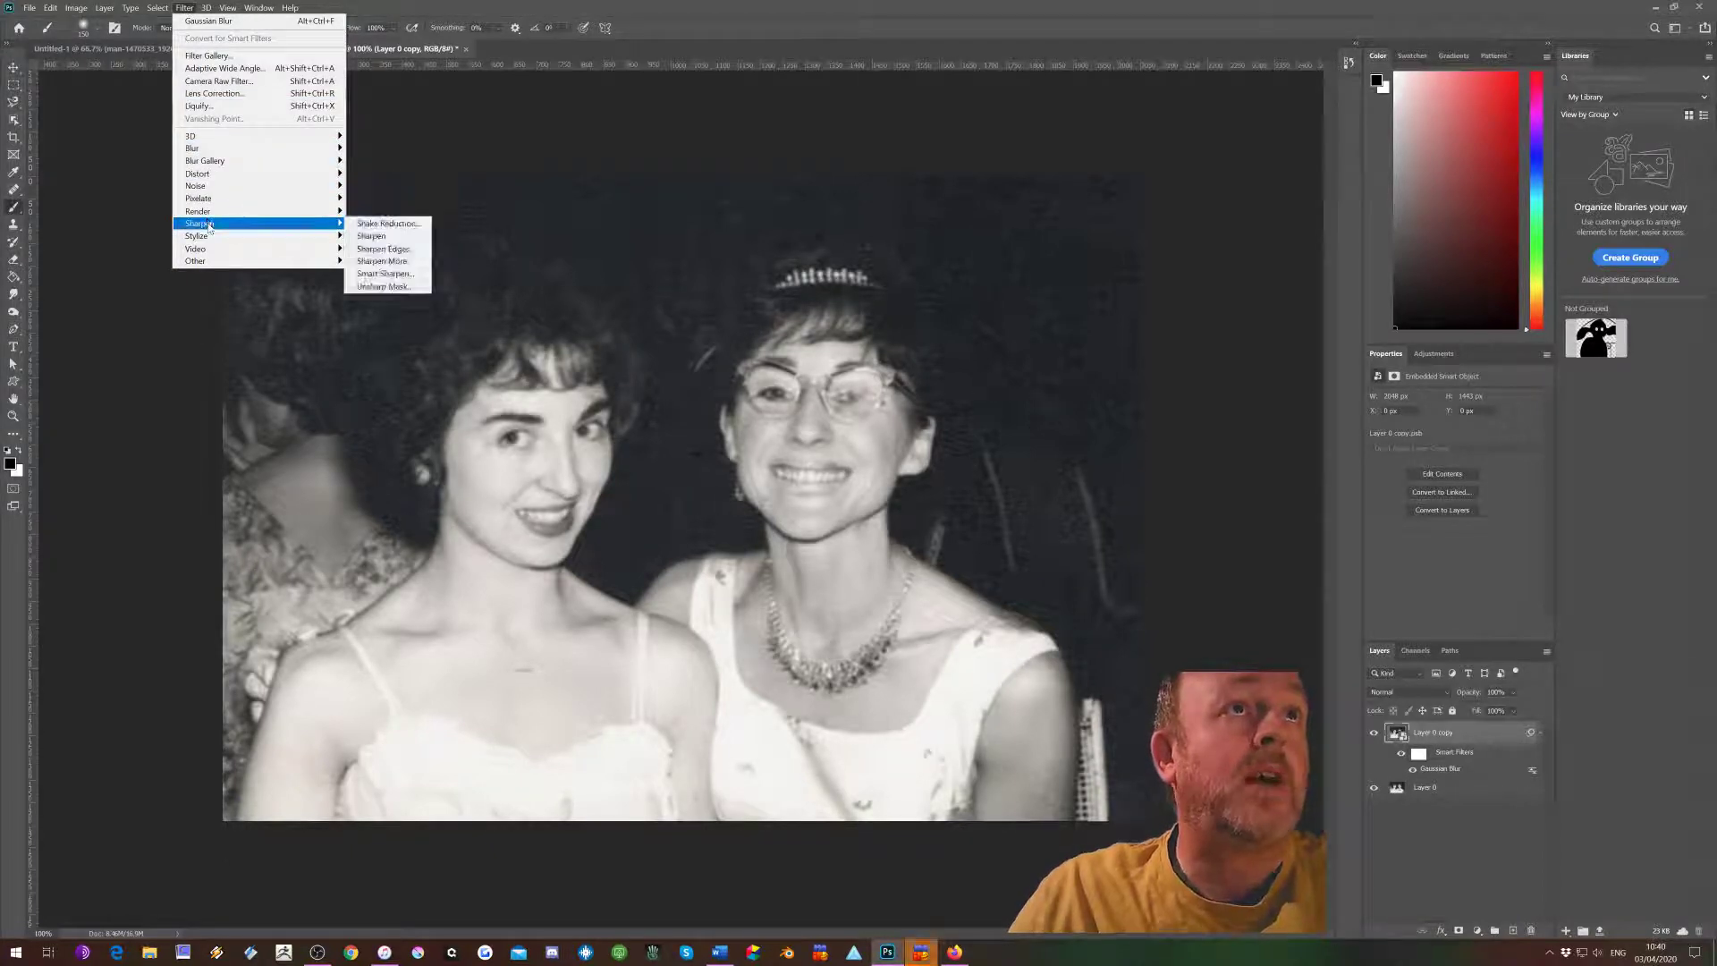
click(387, 287)
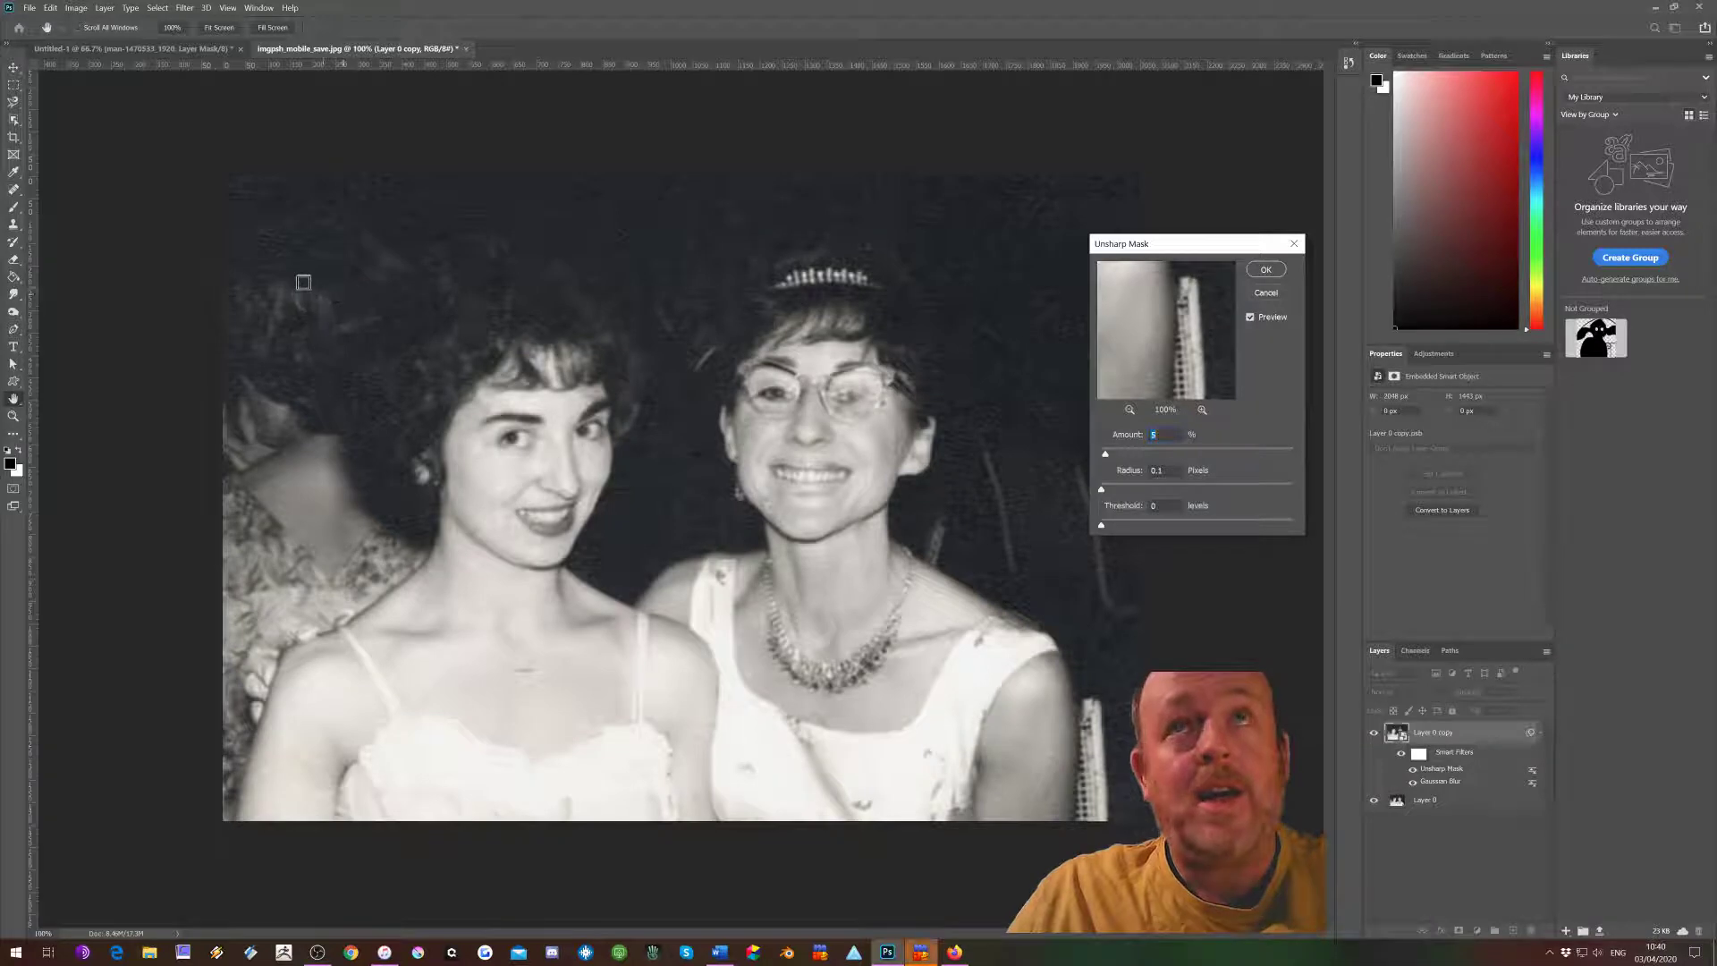
click(543, 416)
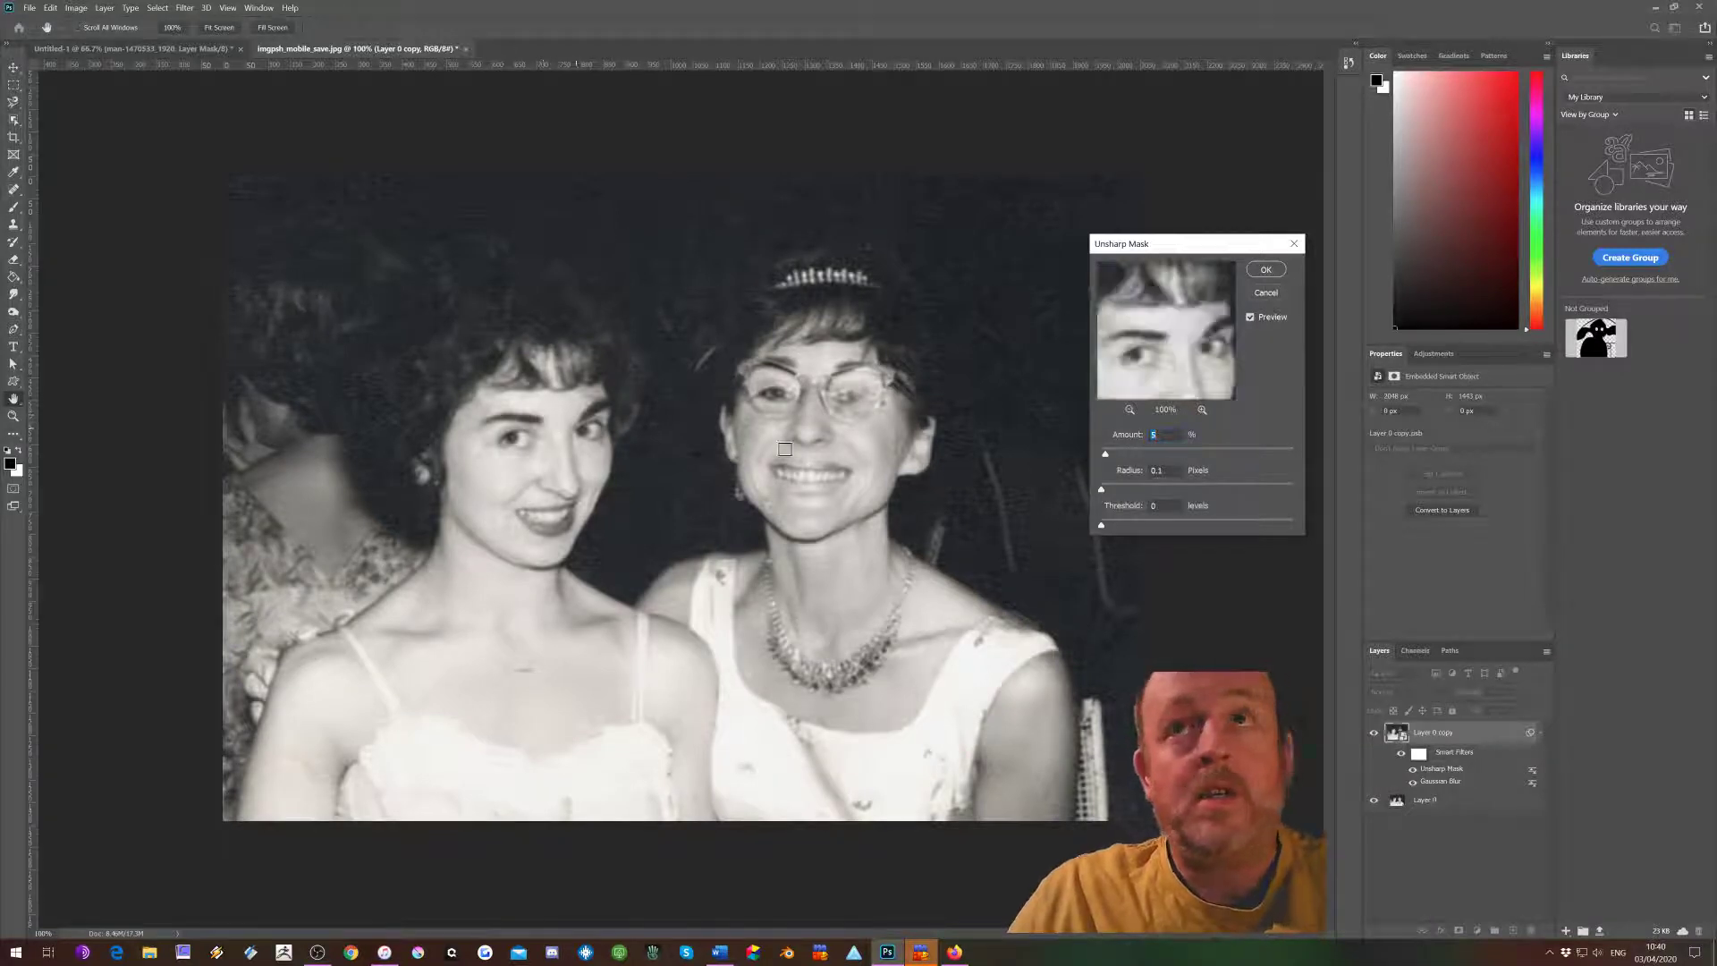
drag(1107, 455, 1155, 526)
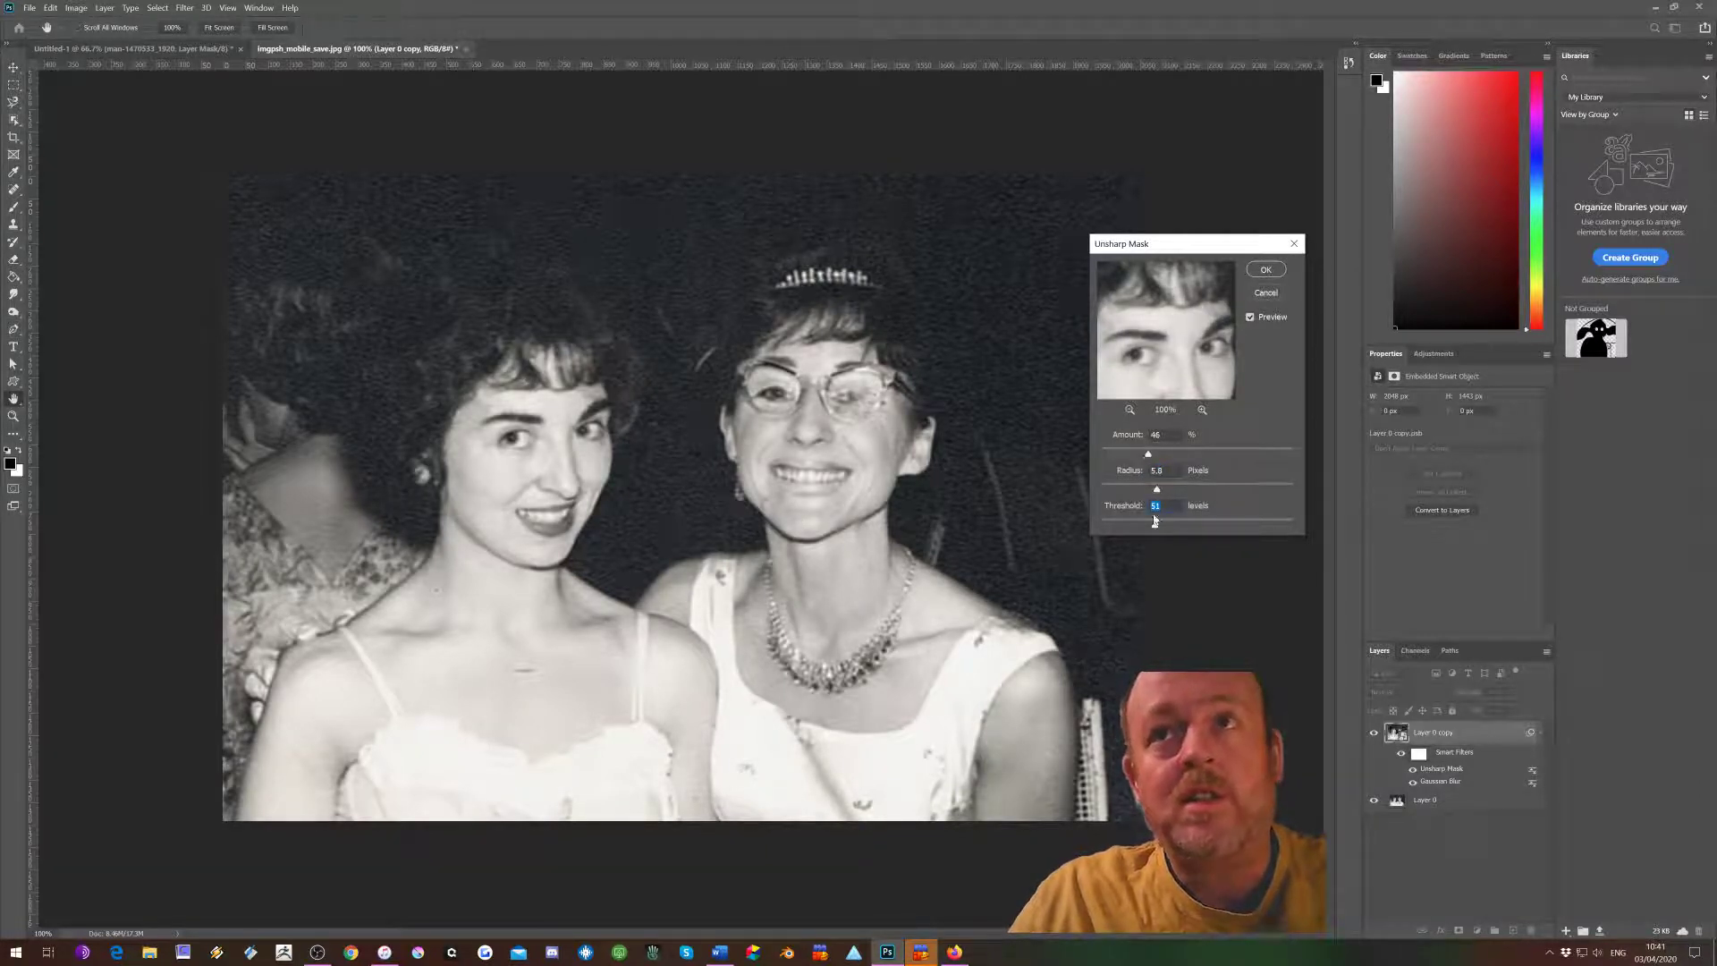
mouse_move(1109, 527)
mouse_down()
mouse_move(1125, 492)
mouse_move(1110, 492)
mouse_move(1111, 527)
mouse_up()
drag(1146, 457, 1107, 455)
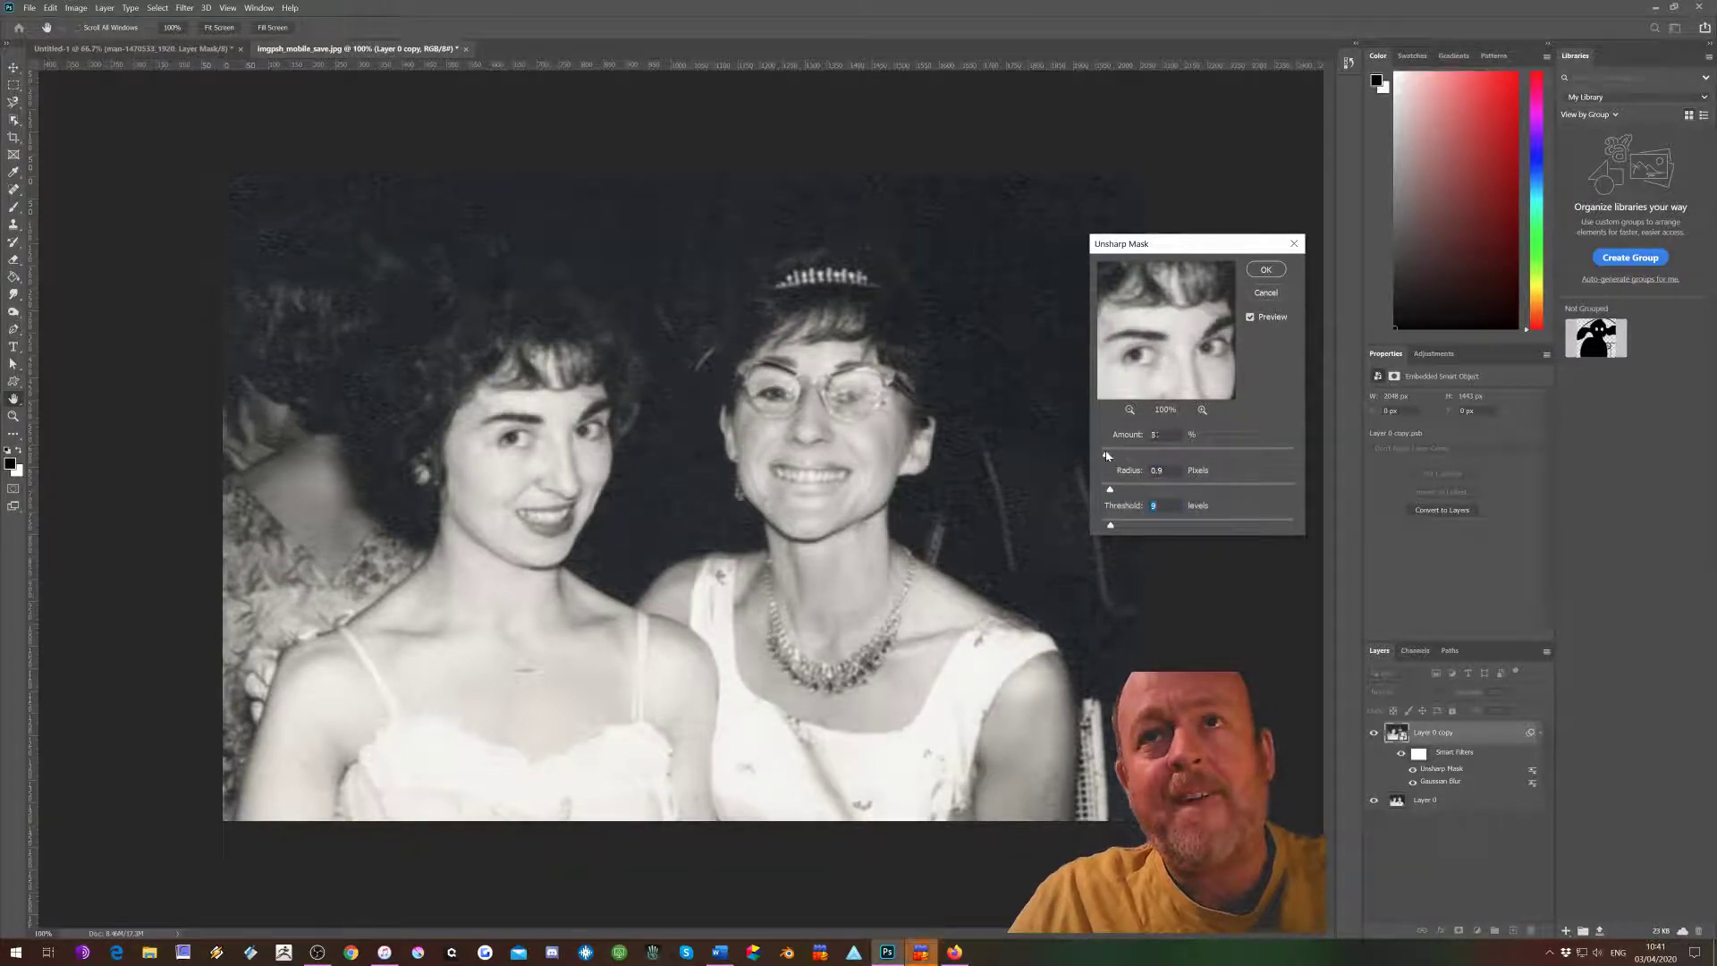
click(1119, 456)
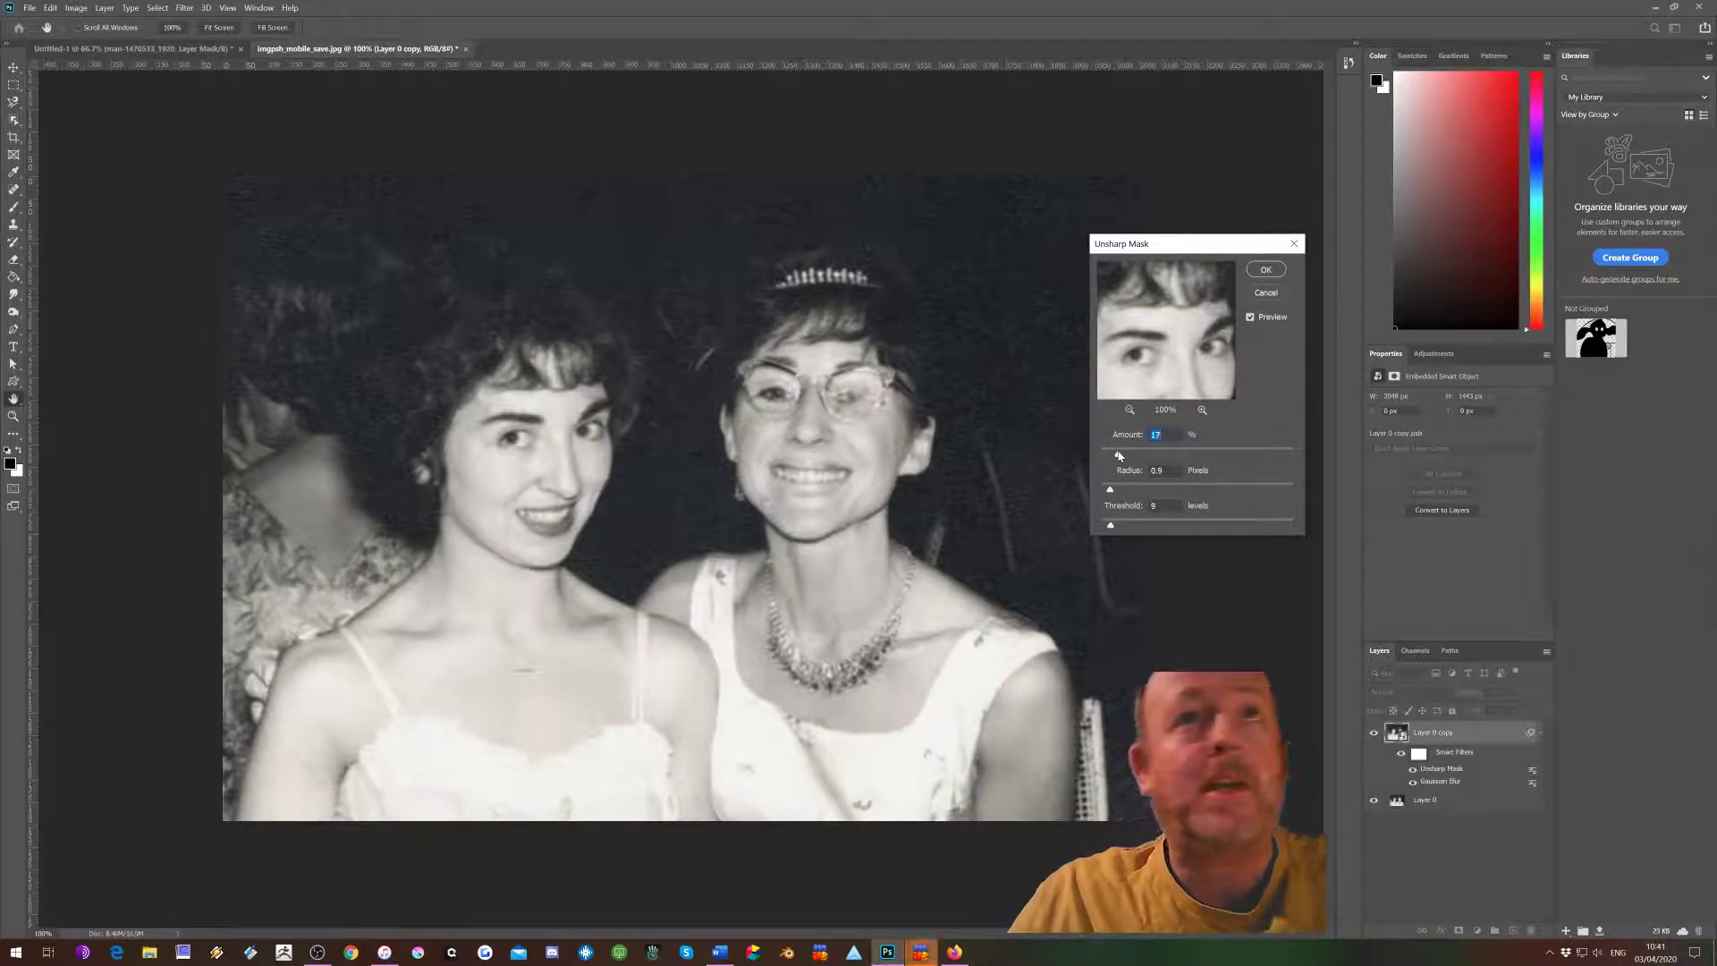
click(1265, 269)
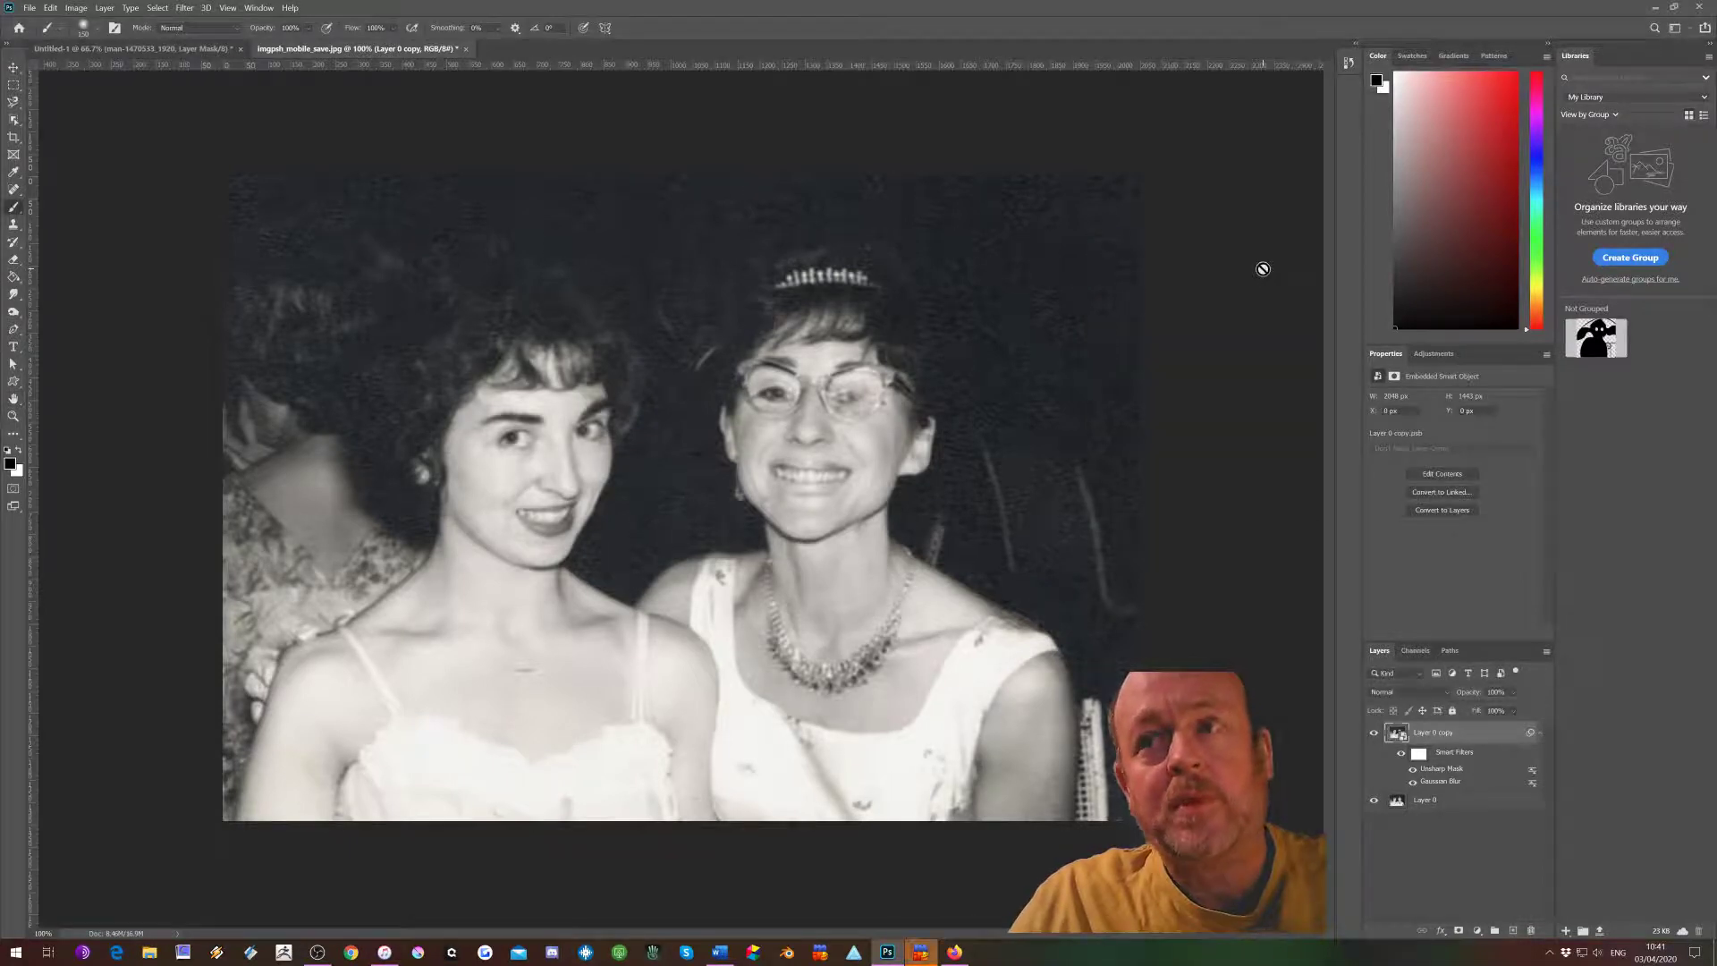
click(1375, 733)
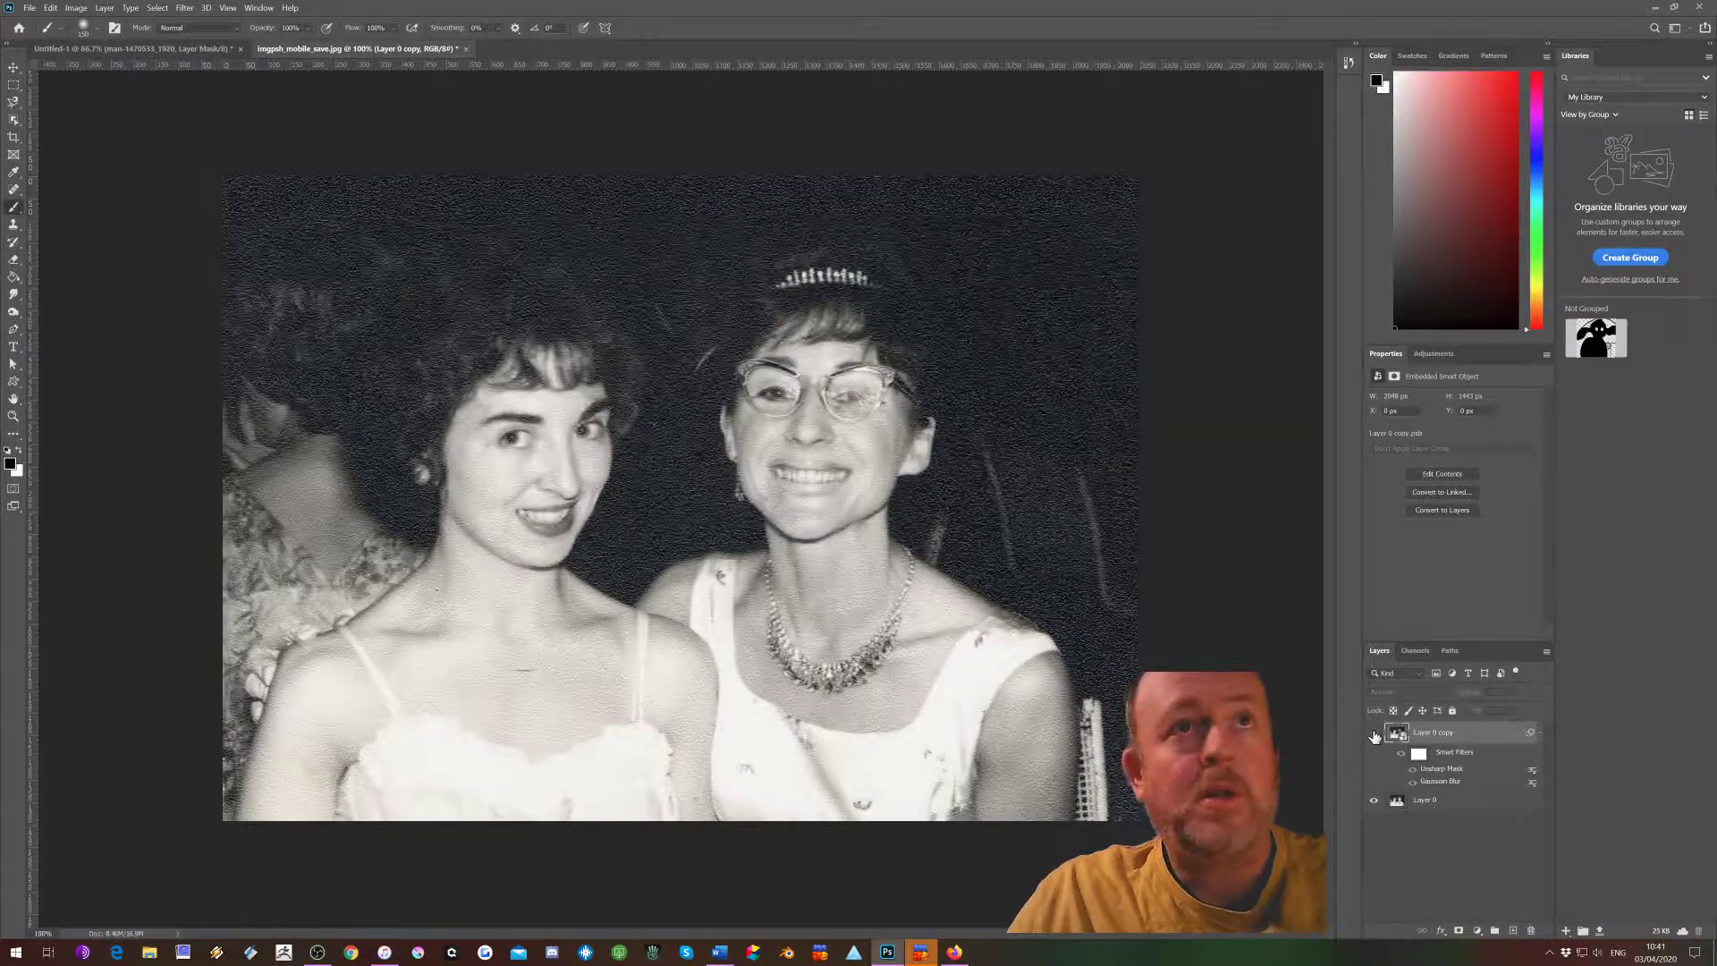
click(1375, 734)
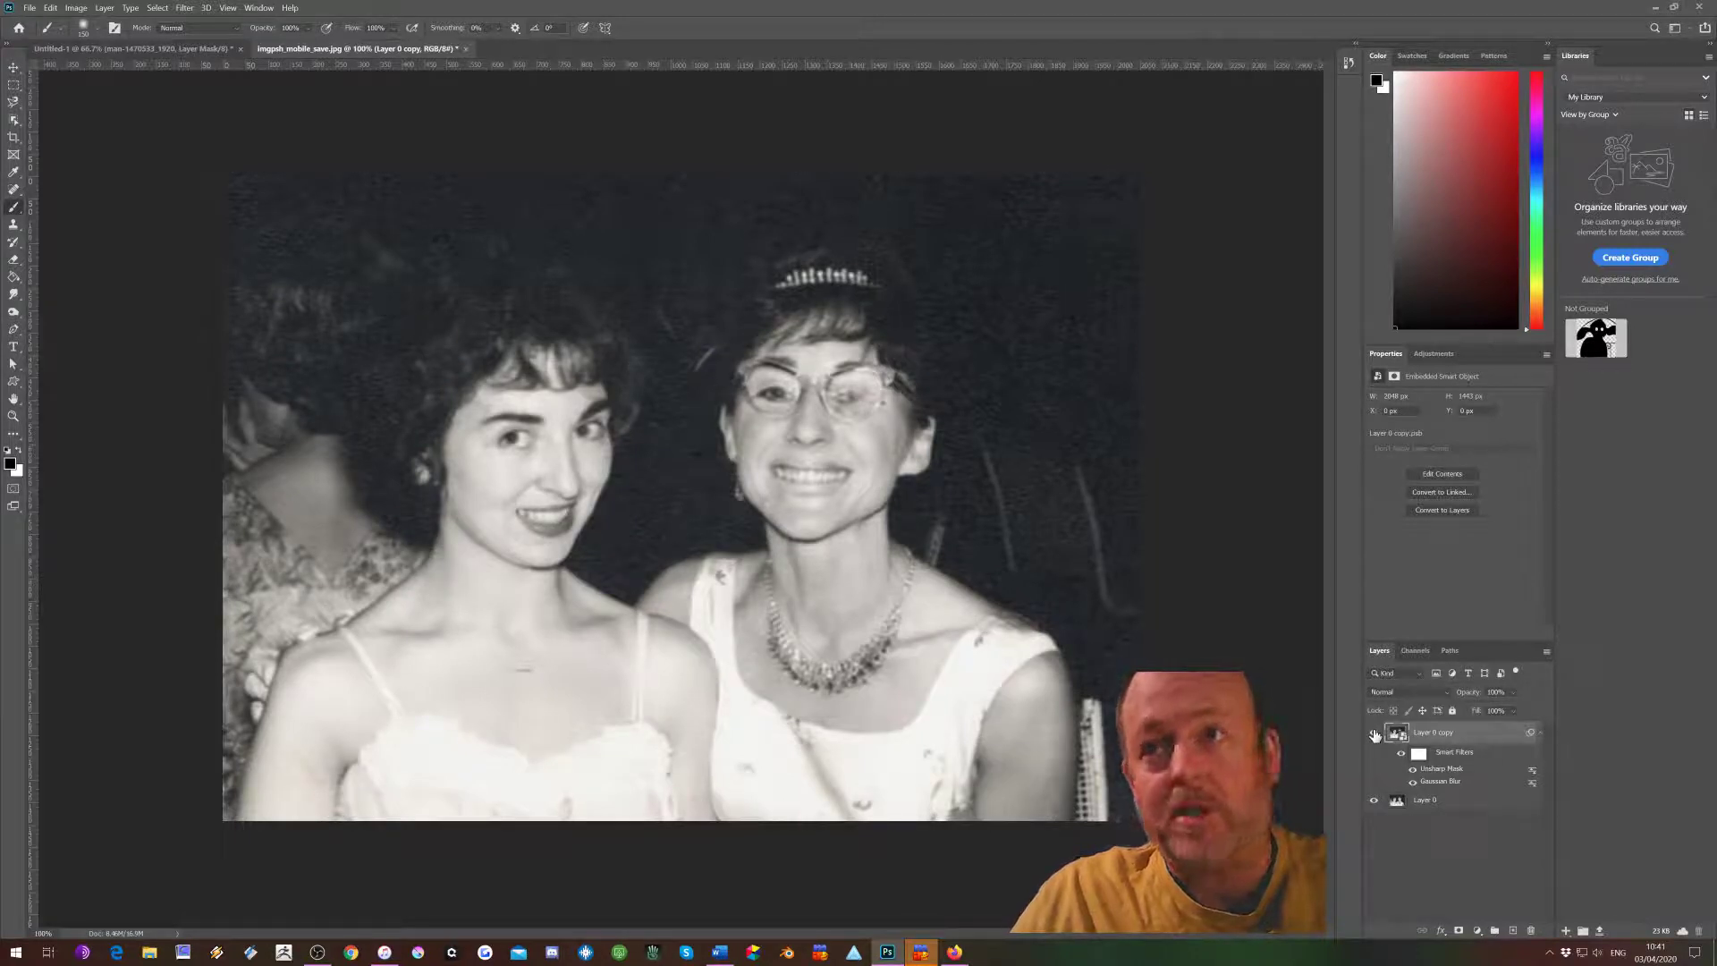
Add a layer mask and a Levels layer at input levels 22/1.00/244, then hide the edits to compare.
click(1458, 932)
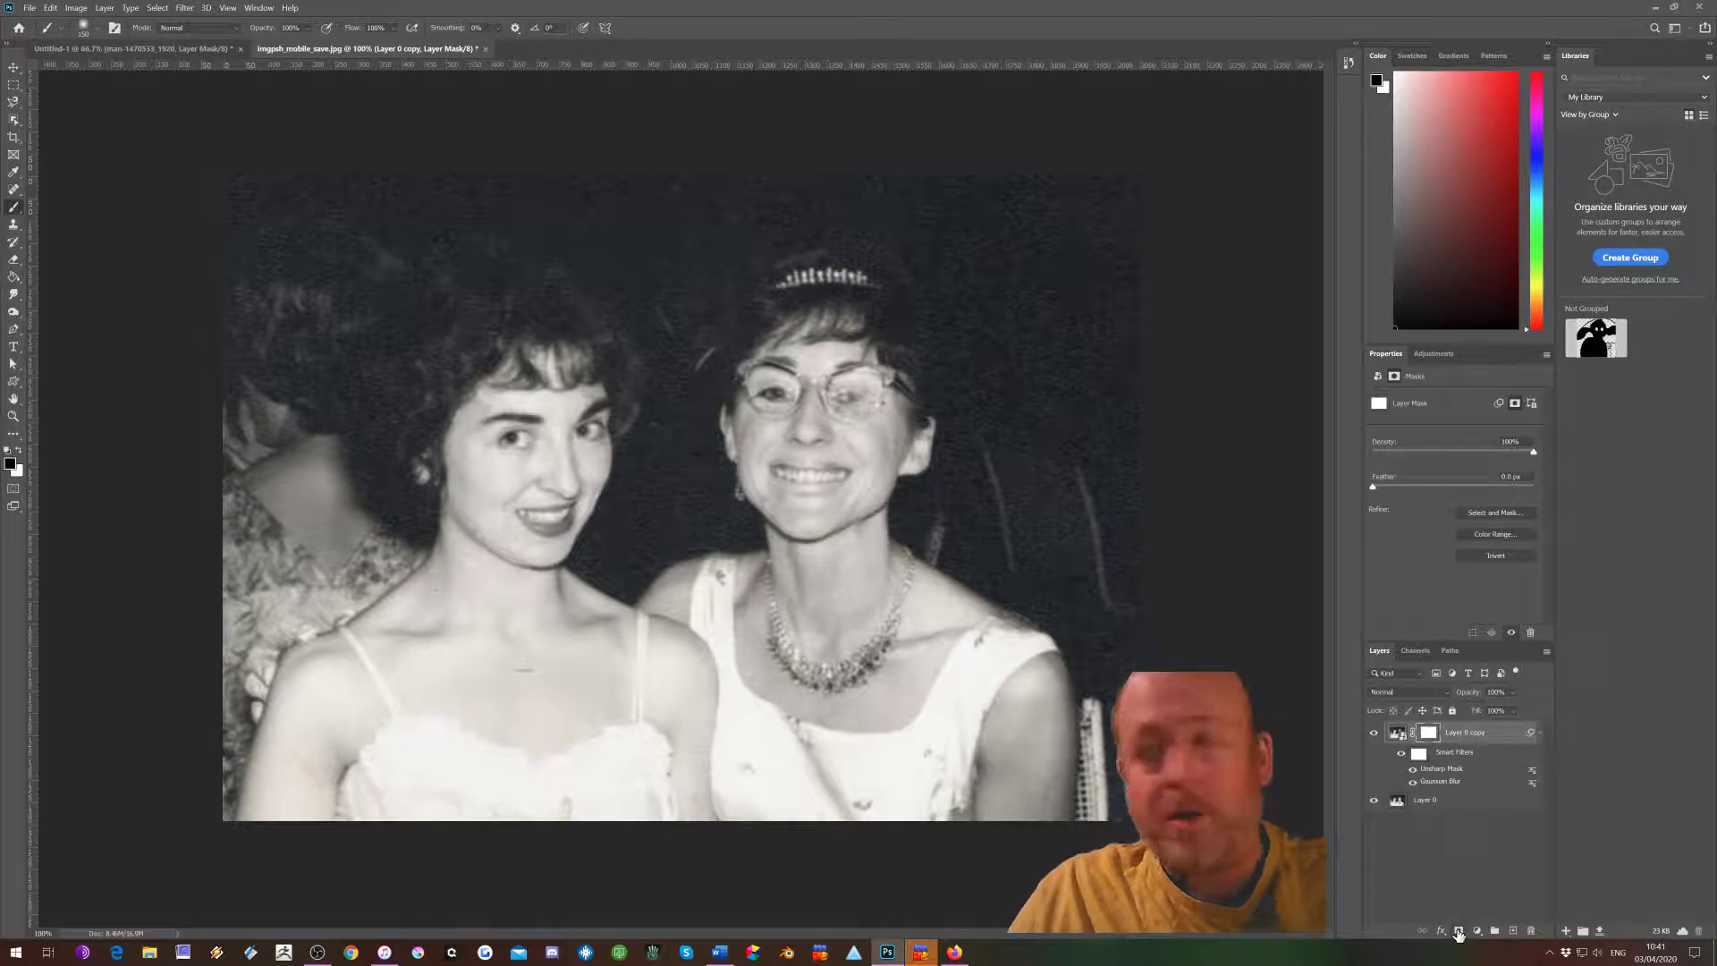
click(1478, 932)
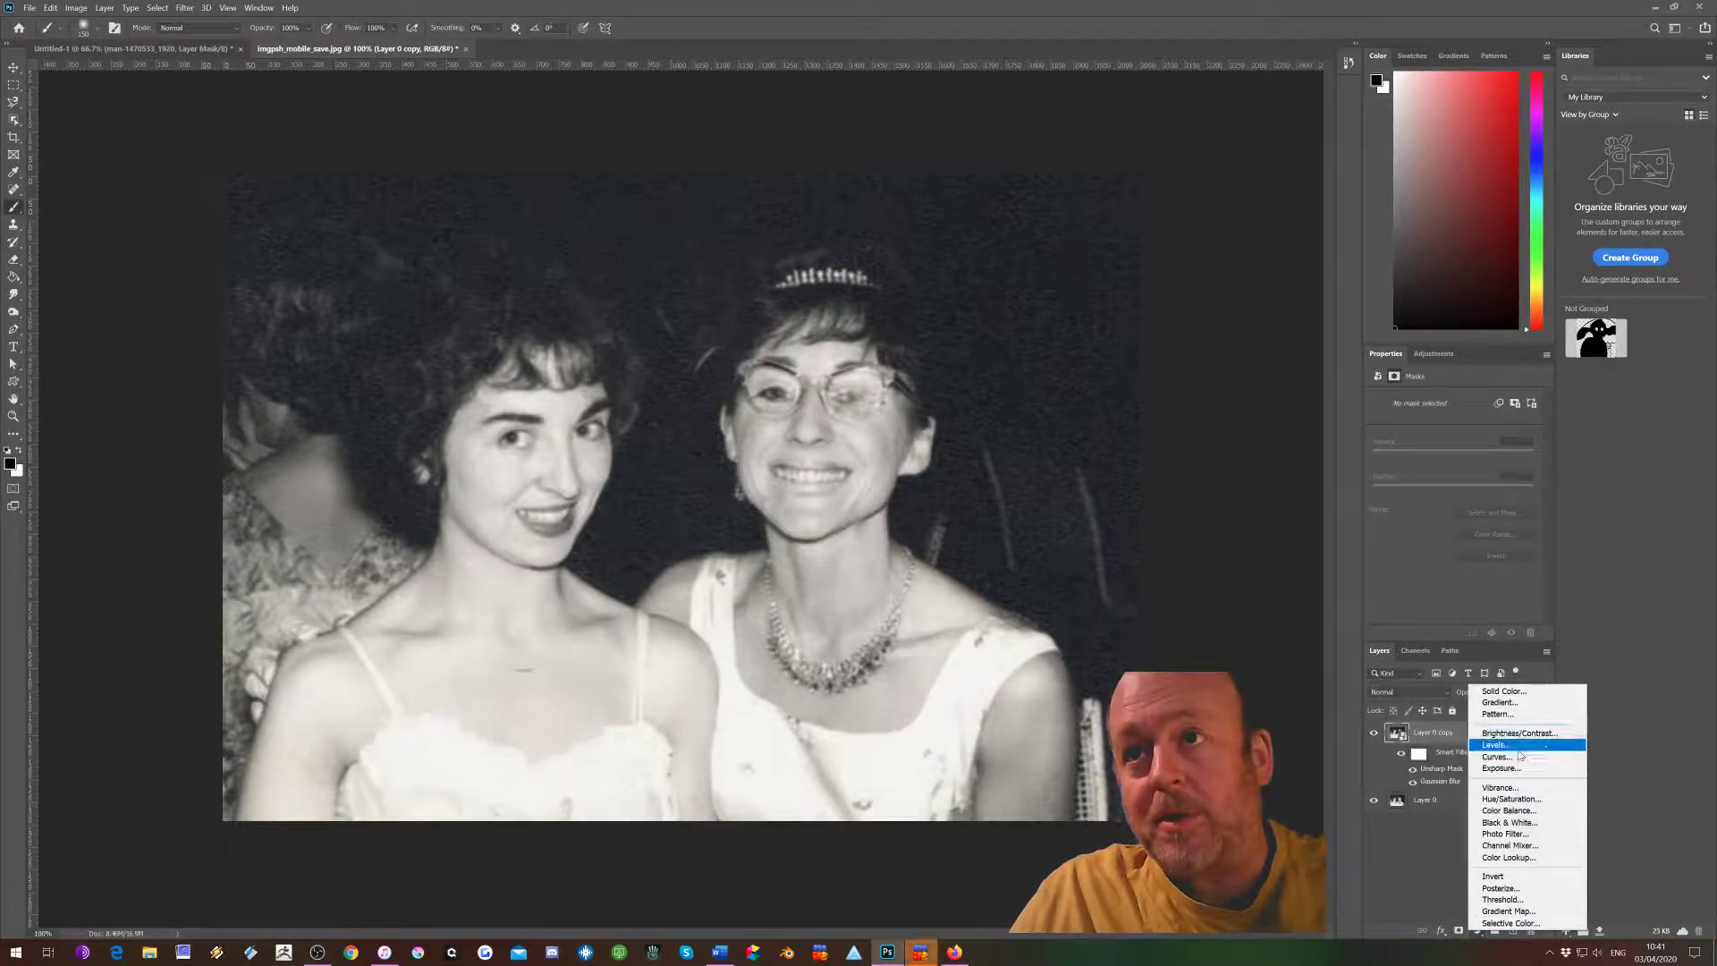
click(1495, 746)
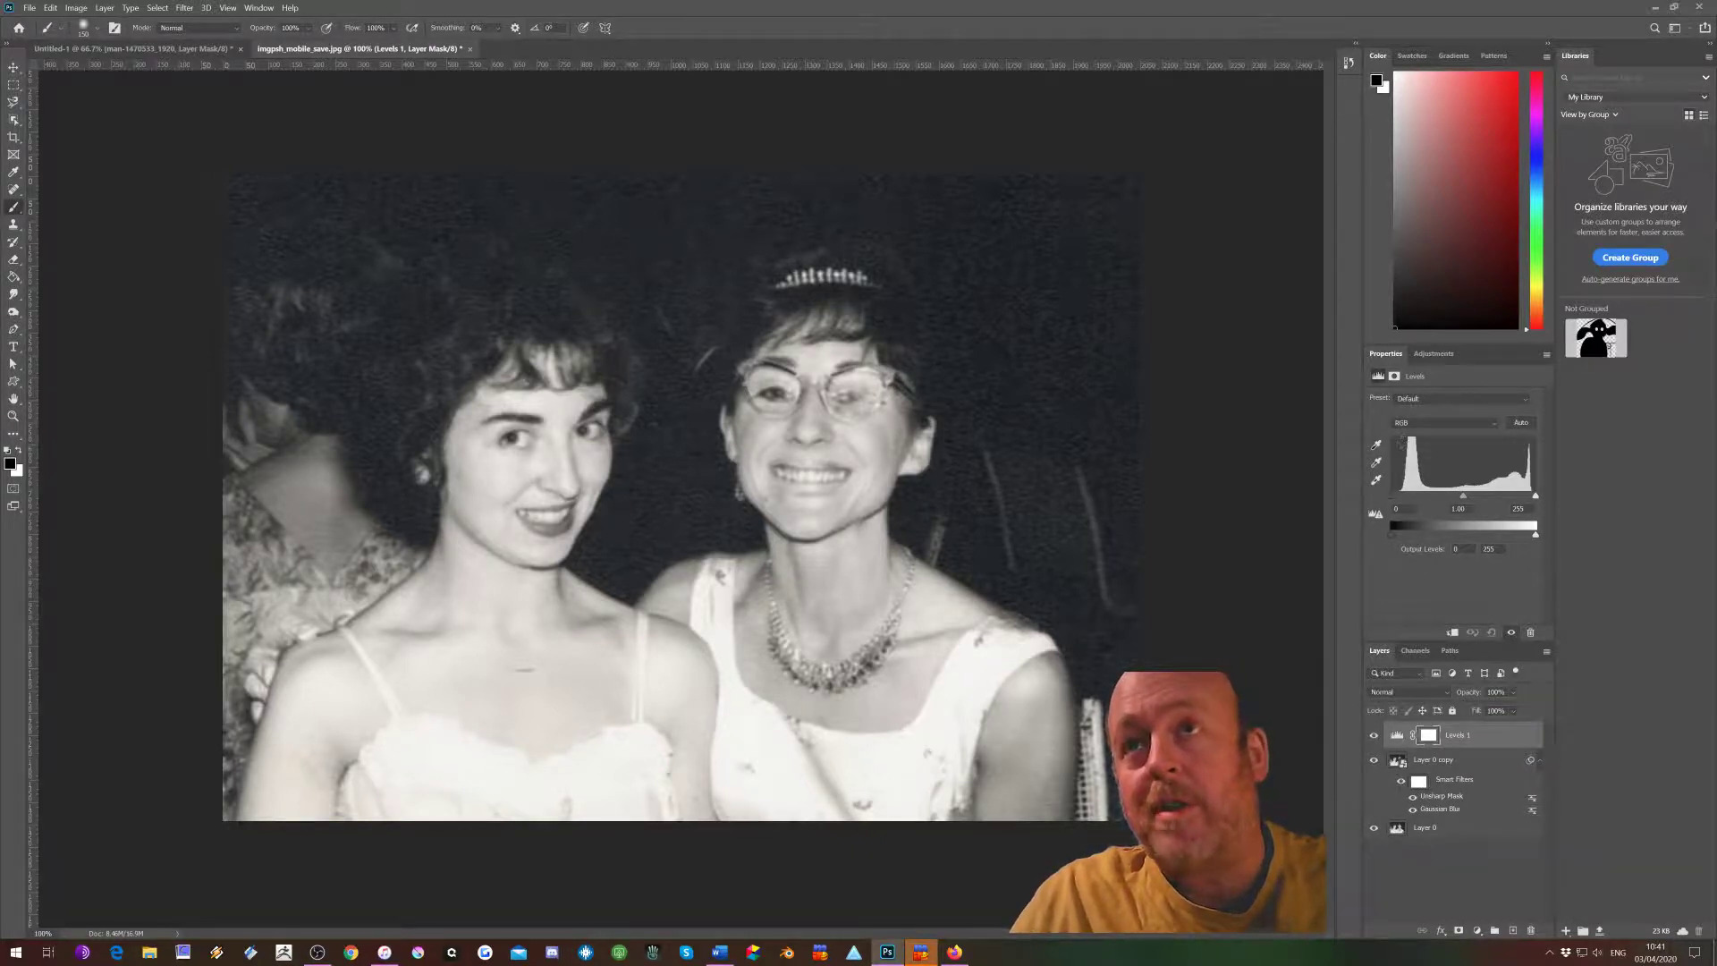
drag(1393, 498, 1402, 500)
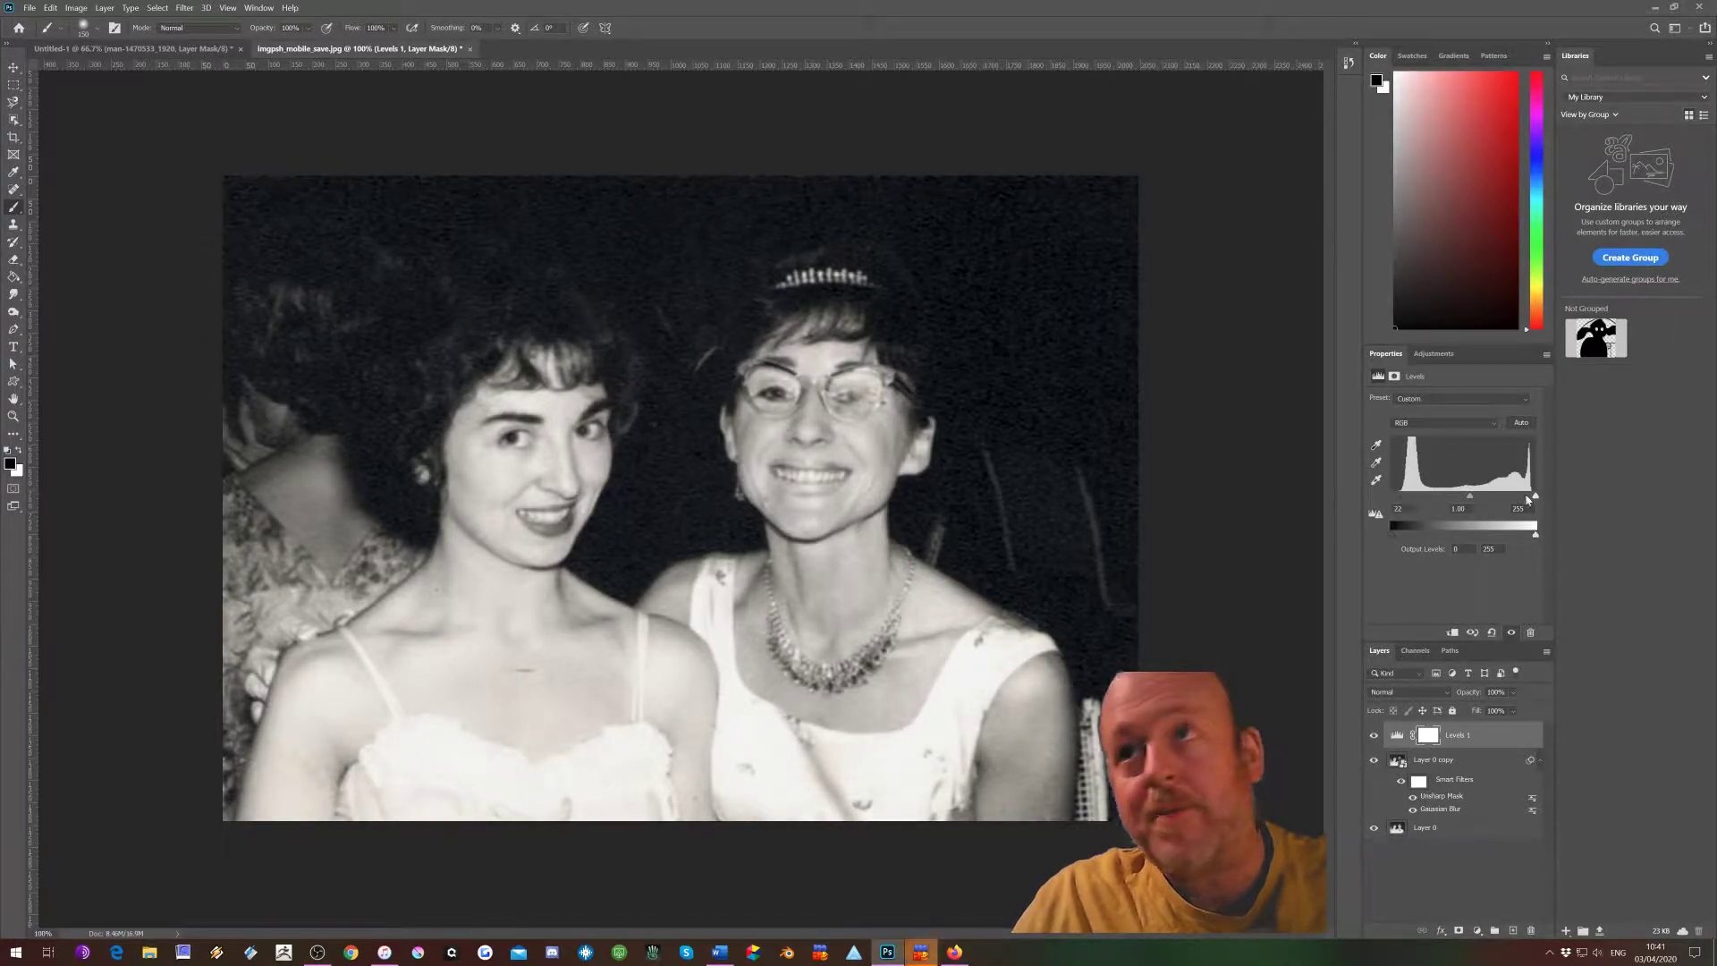
drag(1537, 499, 1530, 501)
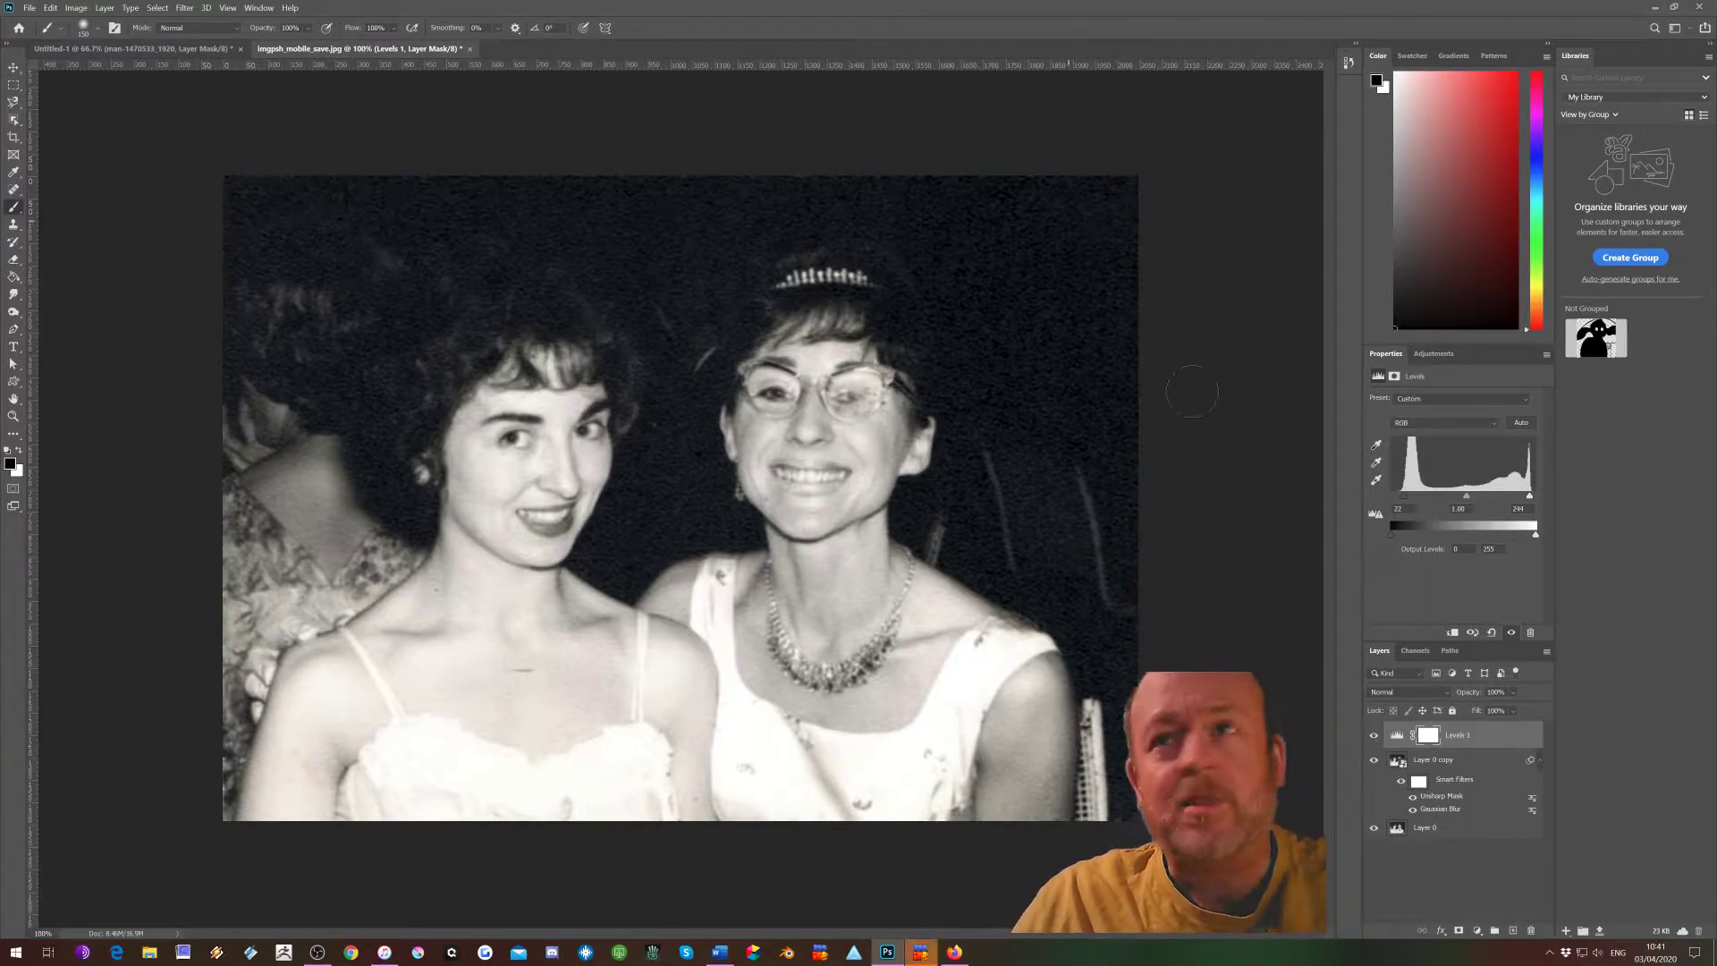
drag(1375, 763, 1375, 737)
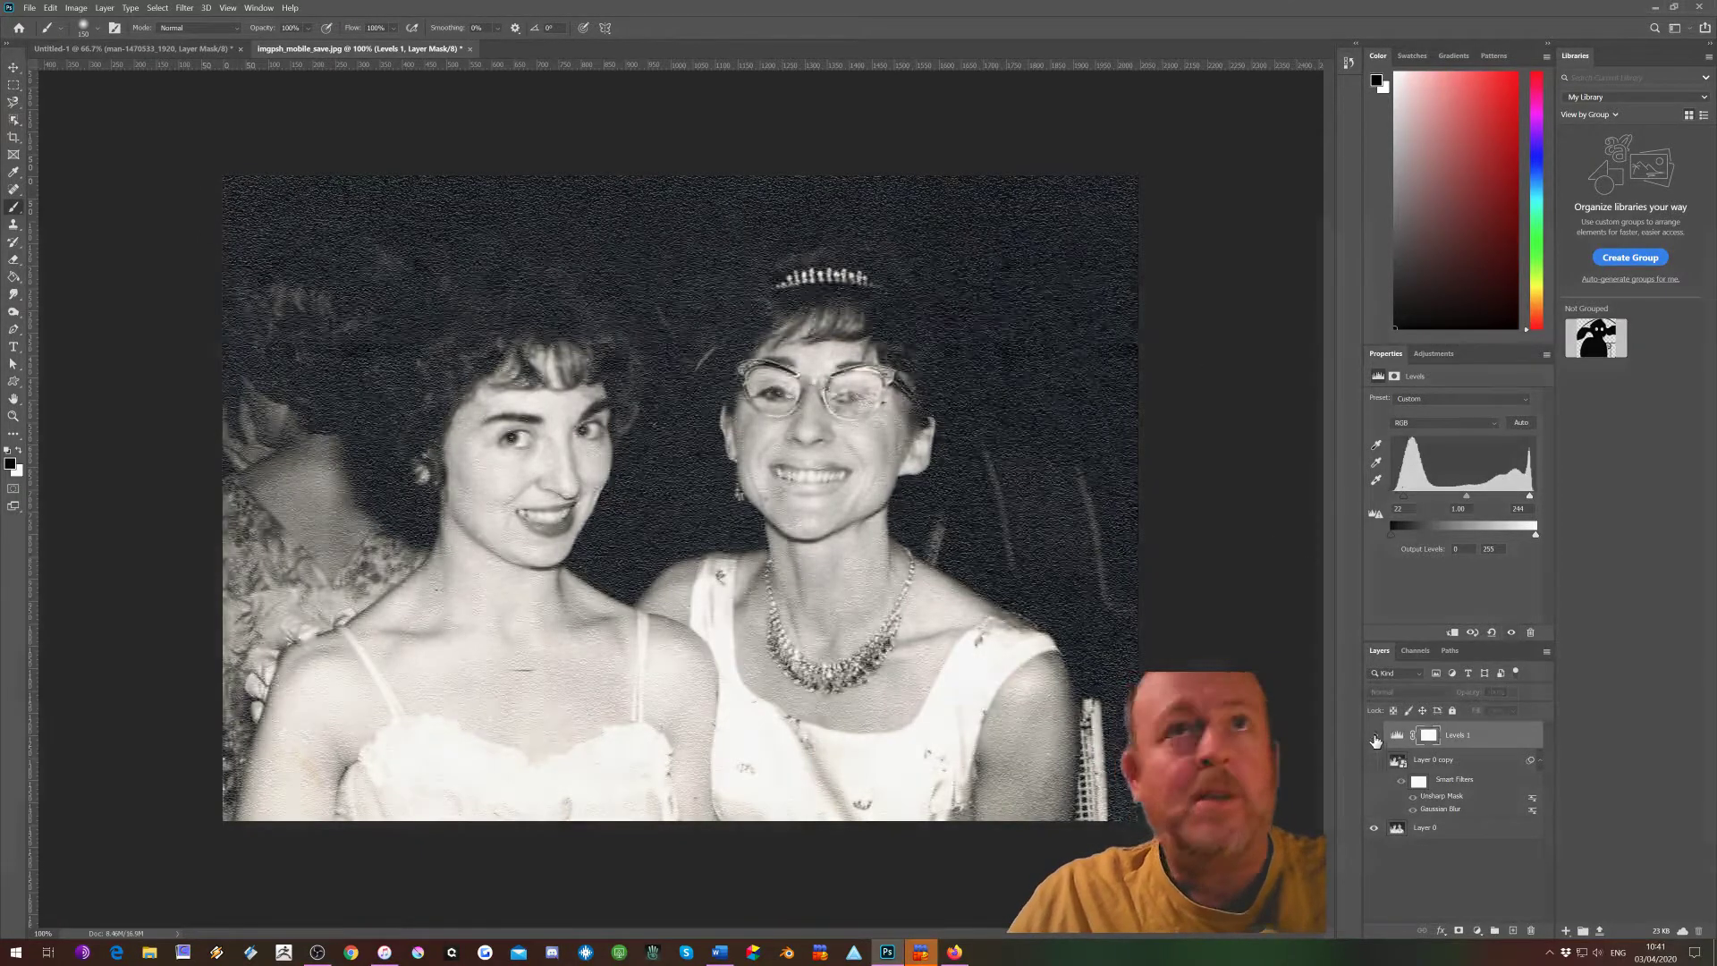